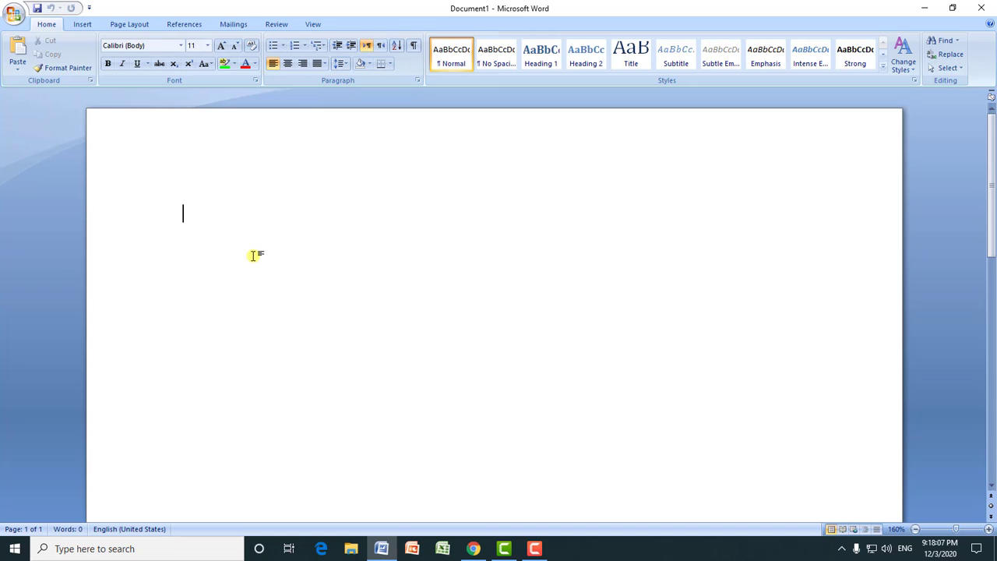
# - Generate four pages of sample text (2,055 words) with =rand(20,5)
pyautogui.click(82, 24)
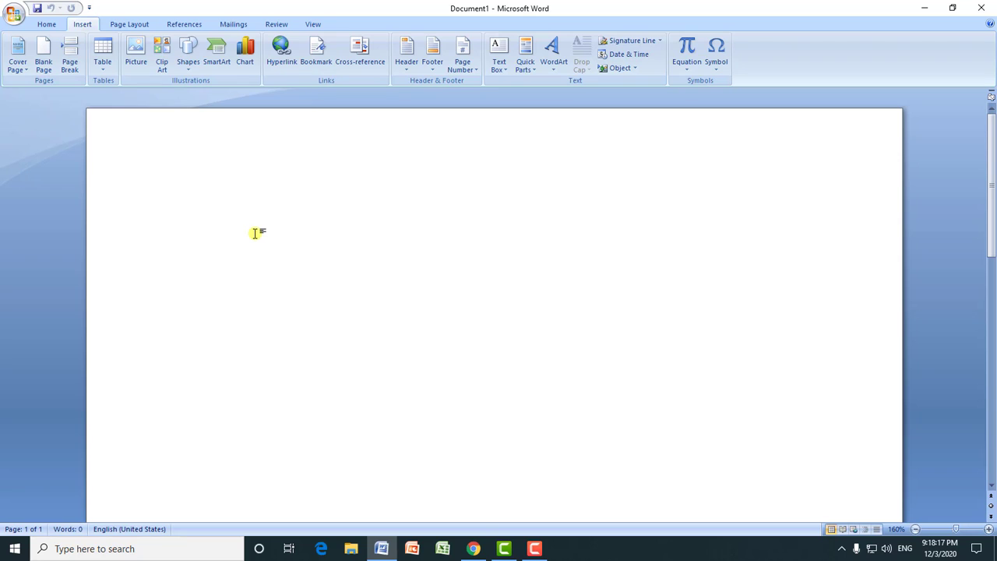
pyautogui.write('=r')
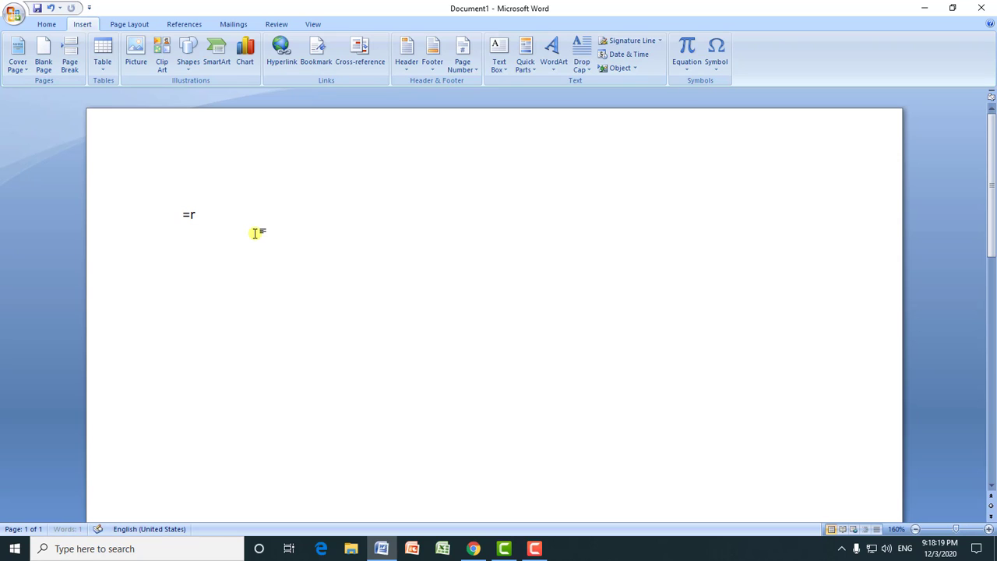
pyautogui.write('and(')
pyautogui.write('20,')
pyautogui.write('5')
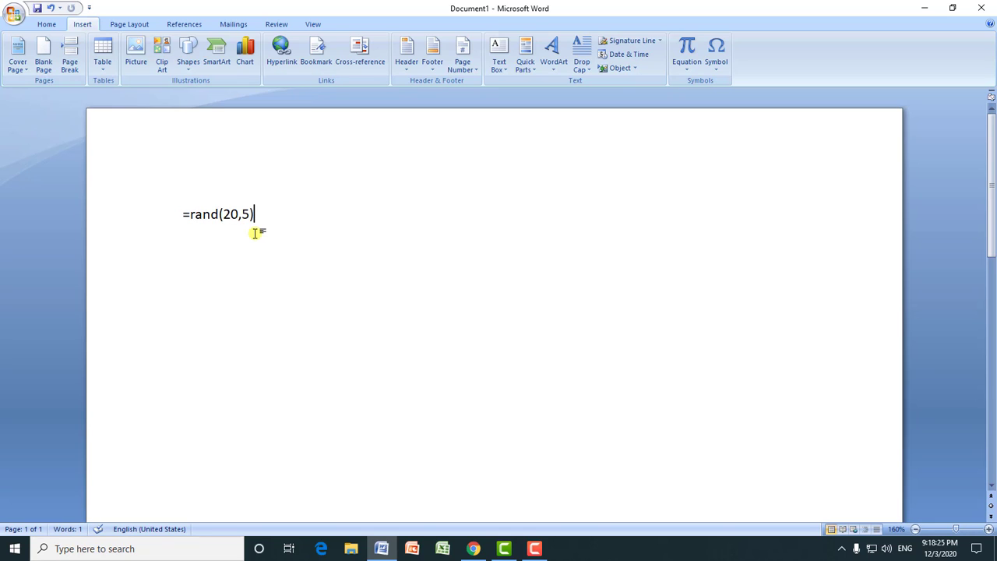
pyautogui.press('Return')
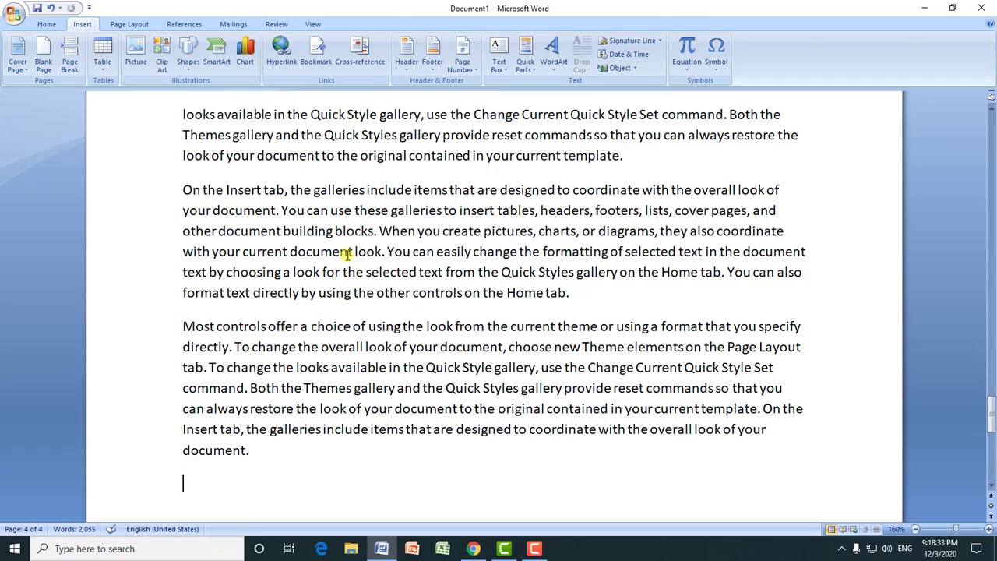
# - Insert a blank line after 'Home tab.' and bring up the YouTube channel page in Chrome
pyautogui.scroll(10, 951, 415)
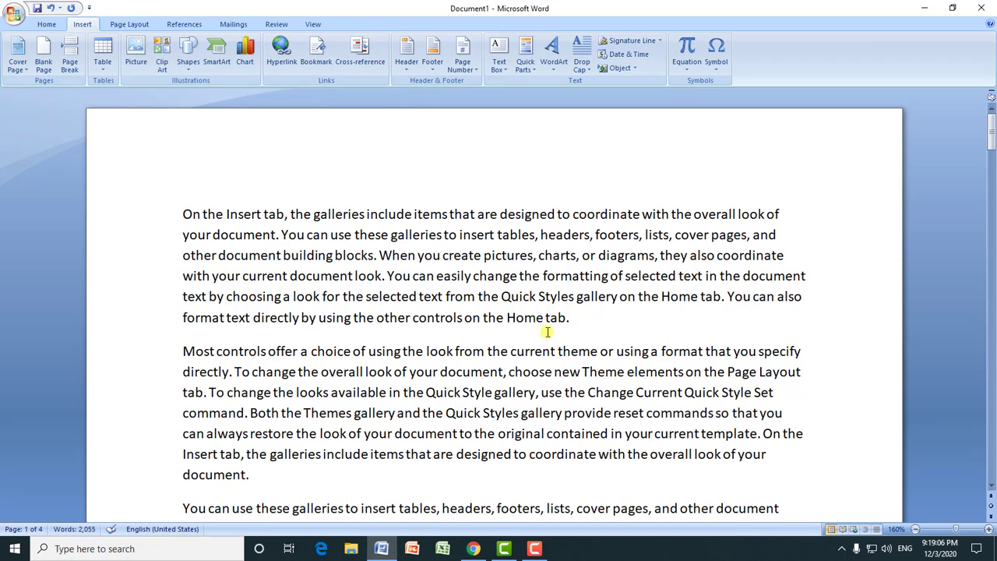
pyautogui.click(590, 331)
pyautogui.press('Return')
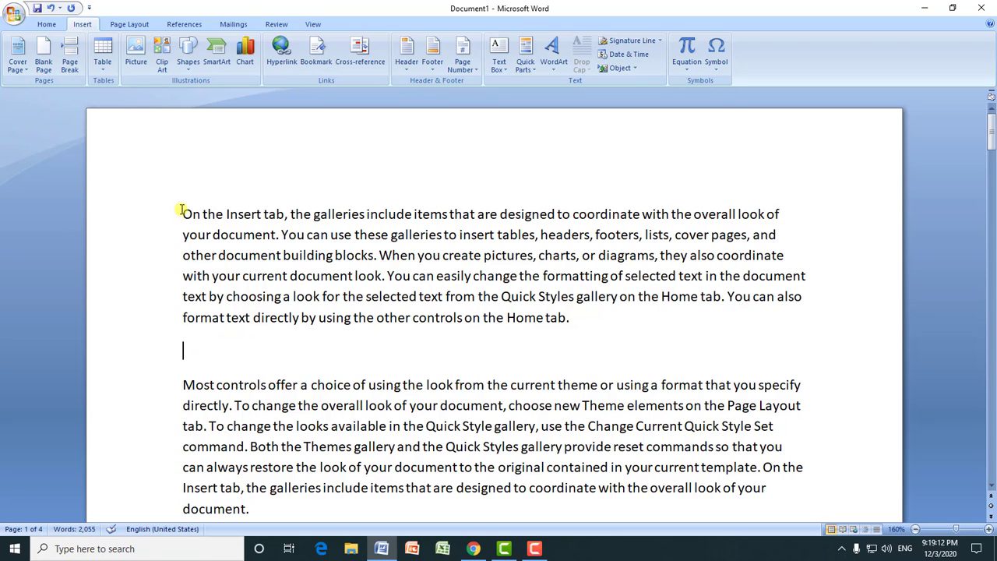
pyautogui.moveTo(181, 211); pyautogui.dragTo(578, 323)
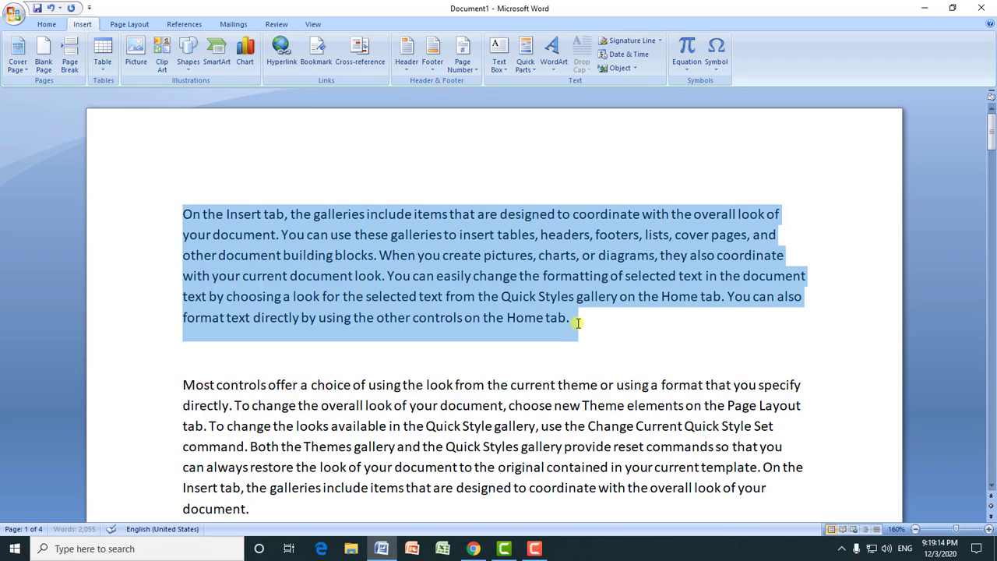
pyautogui.moveTo(578, 322); pyautogui.dragTo(561, 321)
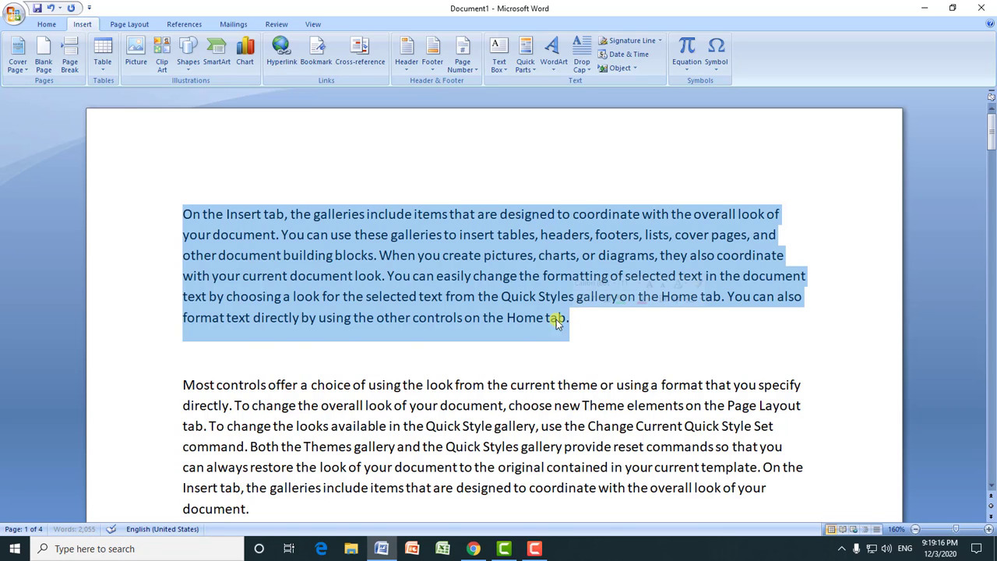
pyautogui.click(208, 357)
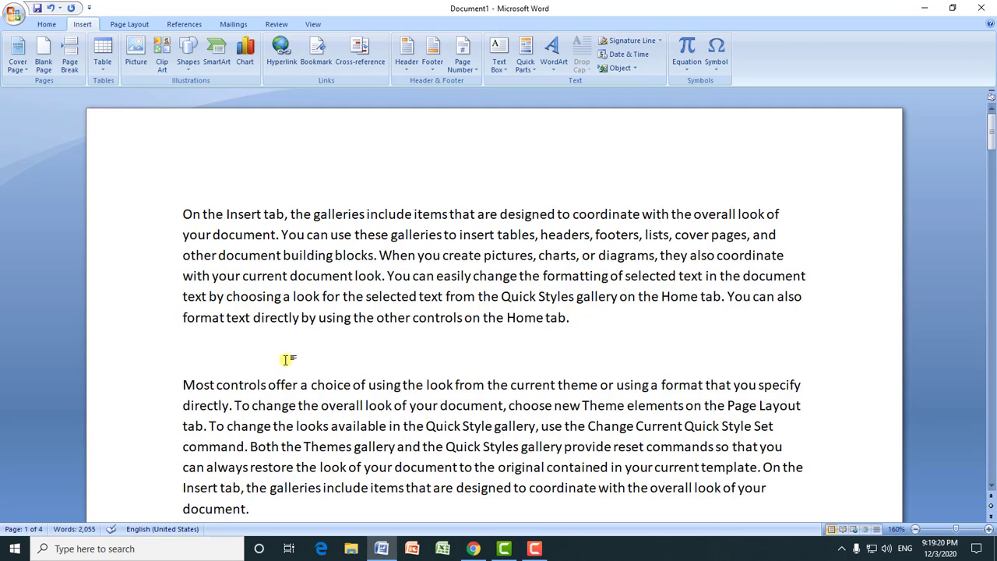
pyautogui.moveTo(194, 351); pyautogui.dragTo(477, 343)
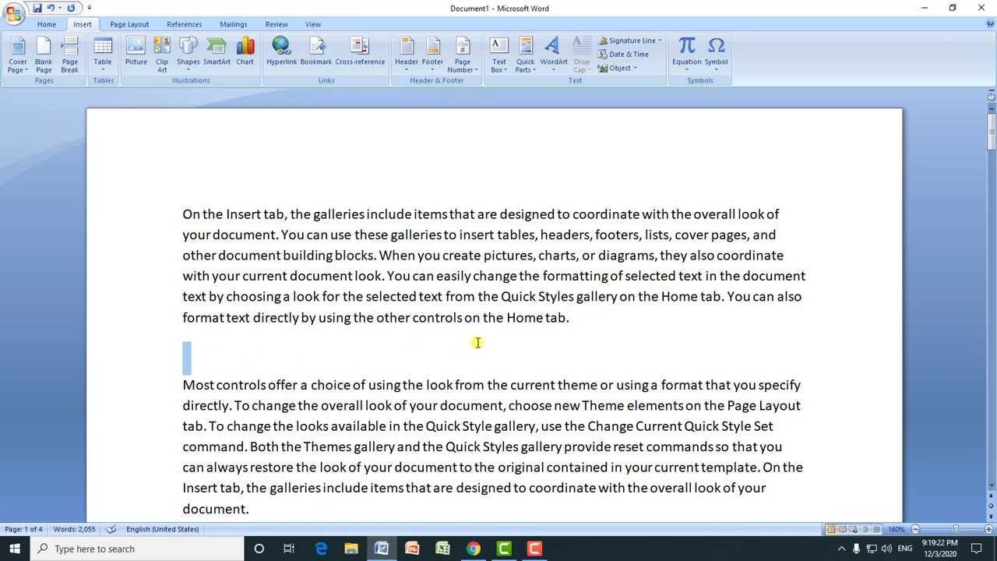
pyautogui.click(399, 351)
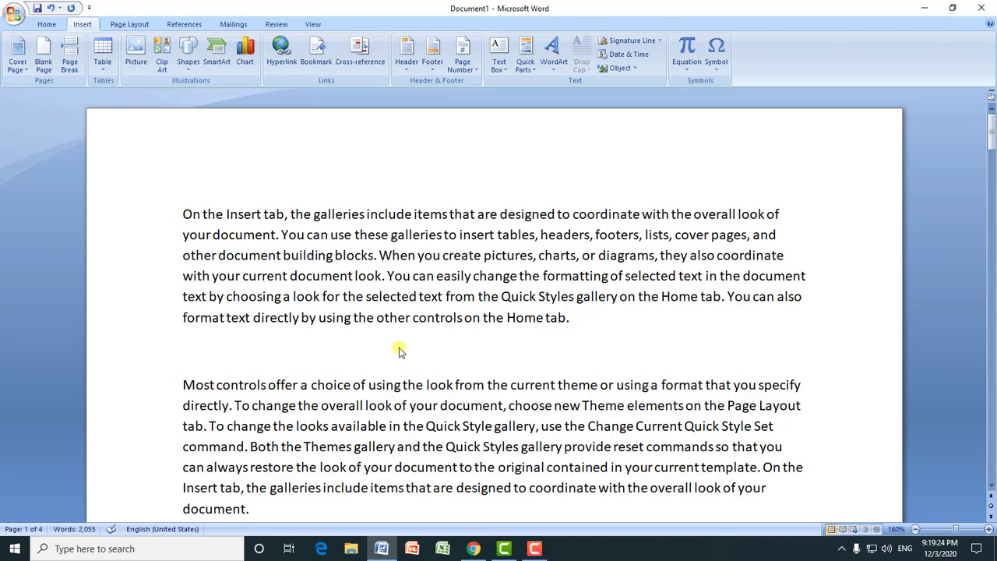
pyautogui.click(473, 549)
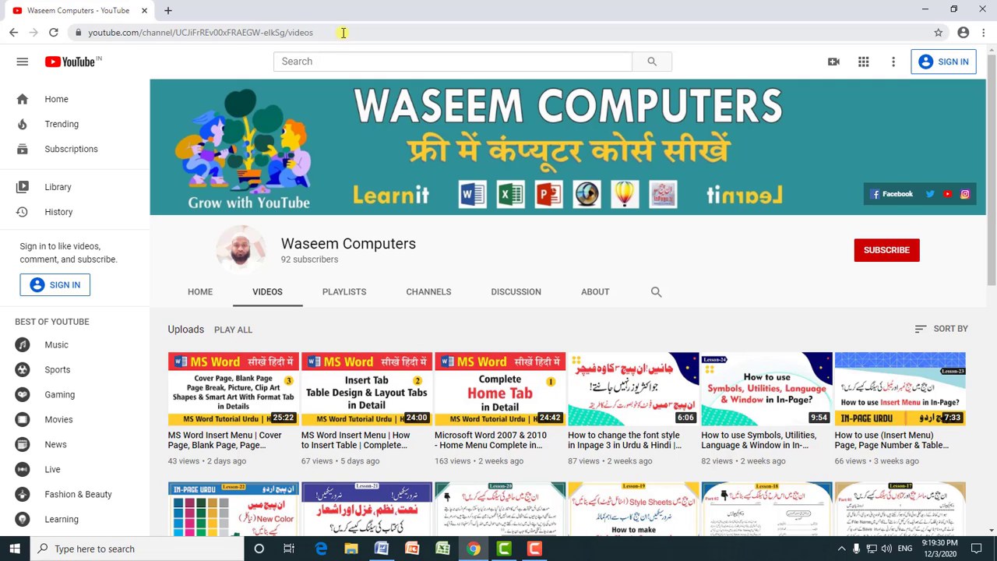
# - Copy the channel videos page URL from Chrome's address bar and return to Word
pyautogui.moveTo(343, 32); pyautogui.dragTo(86, 32)
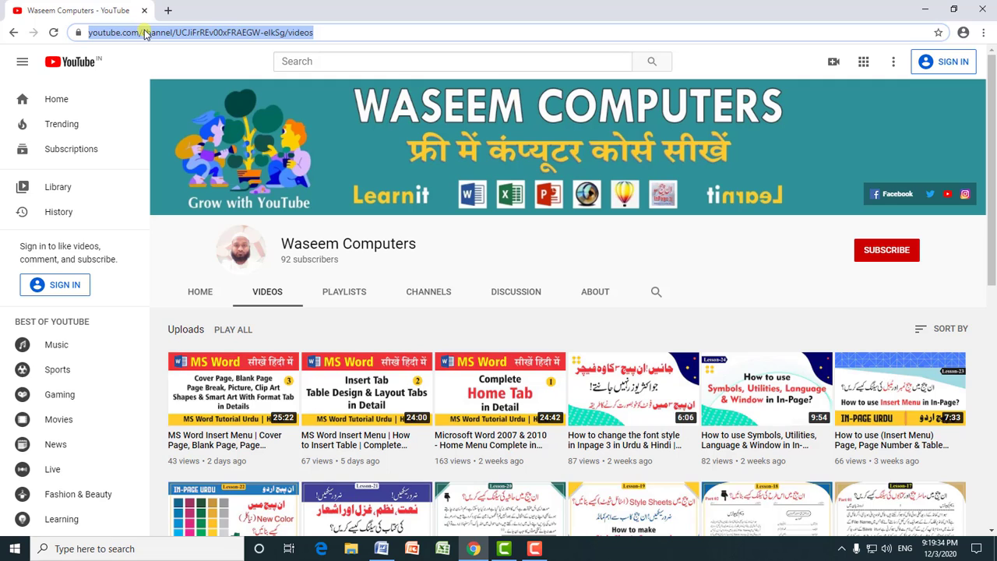
pyautogui.rightClick(297, 37)
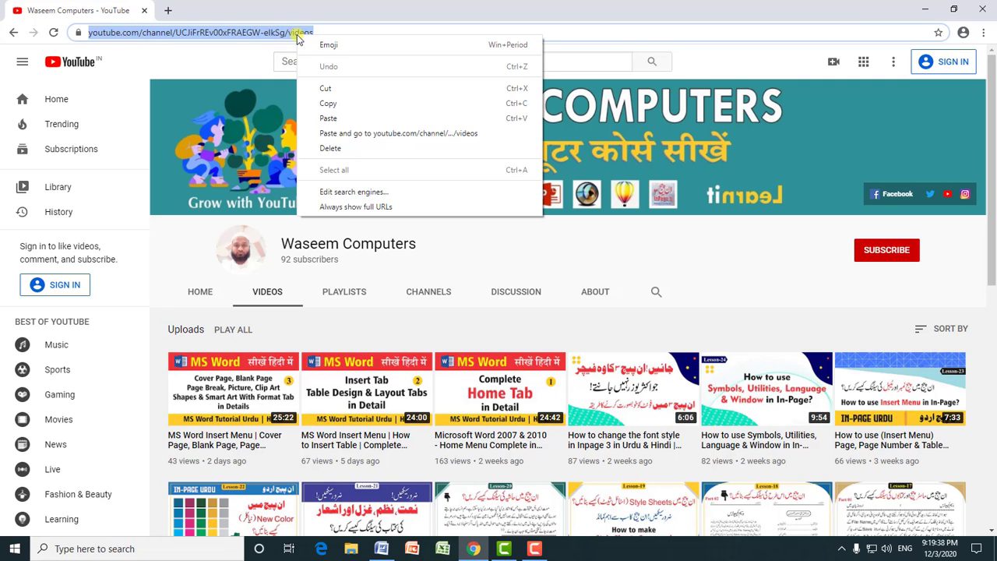
pyautogui.click(328, 104)
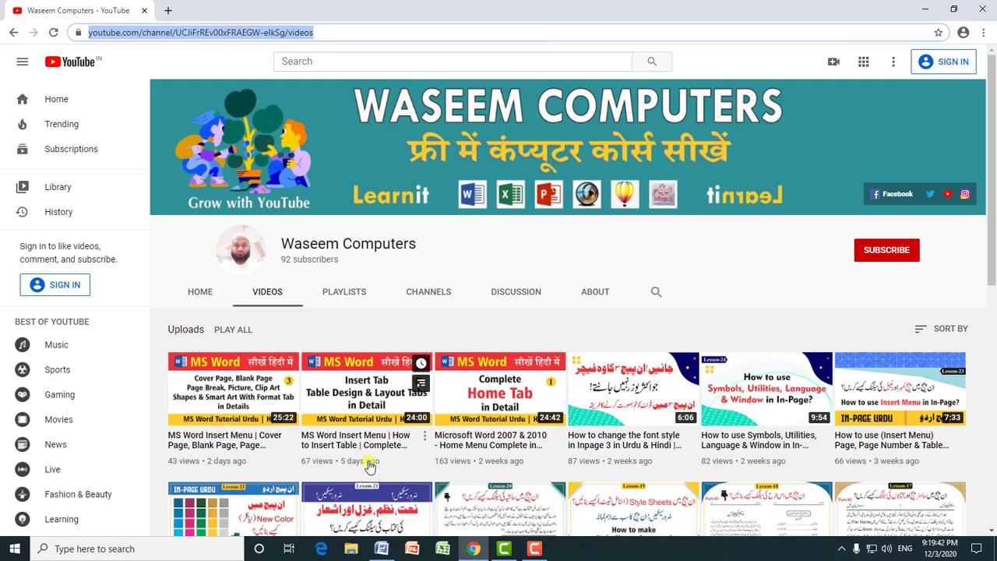
pyautogui.click(382, 549)
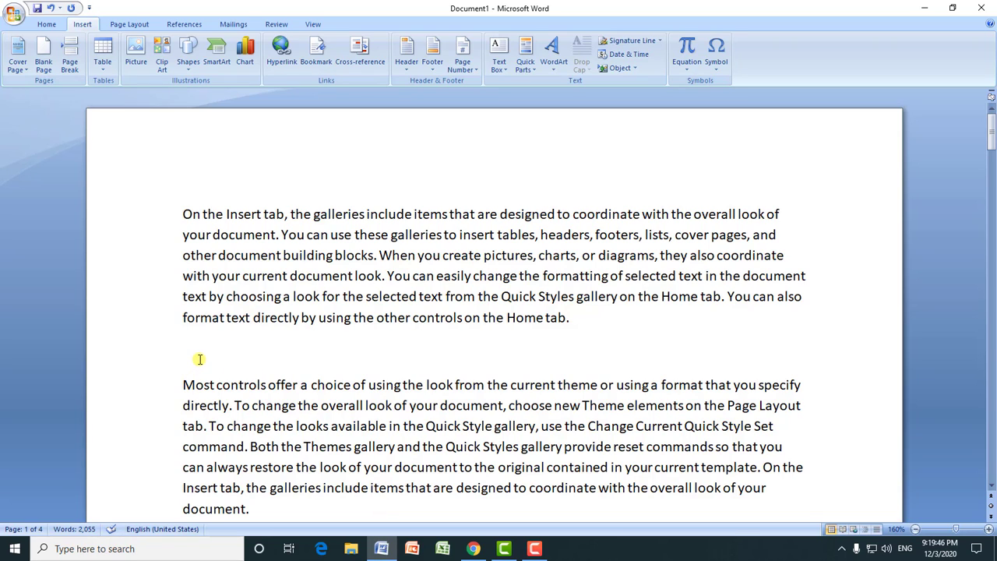
# - Paste the channel URL on the blank line and turn it into a hyperlink
pyautogui.hotkey('ctrl', 'v')
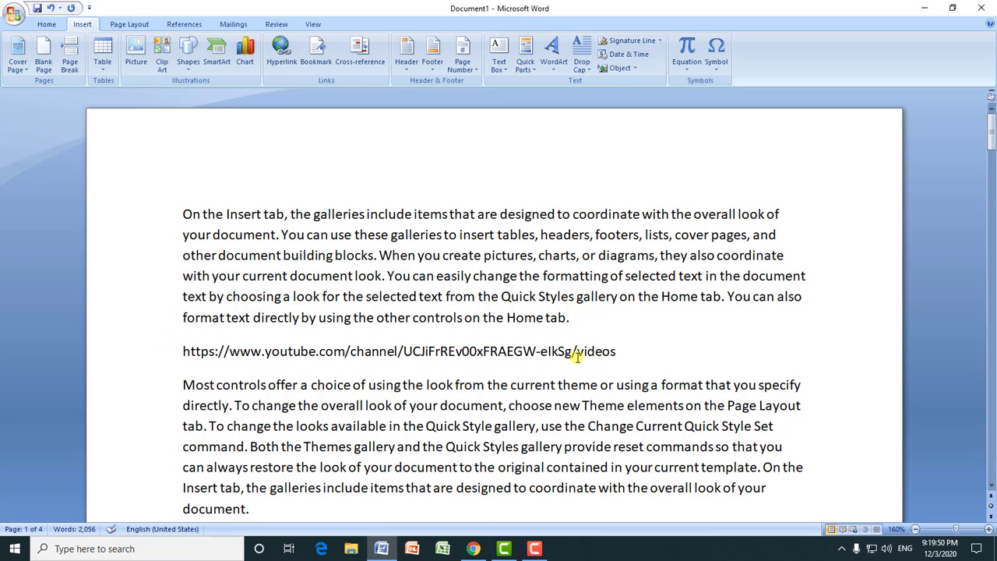
pyautogui.moveTo(615, 351); pyautogui.dragTo(172, 351)
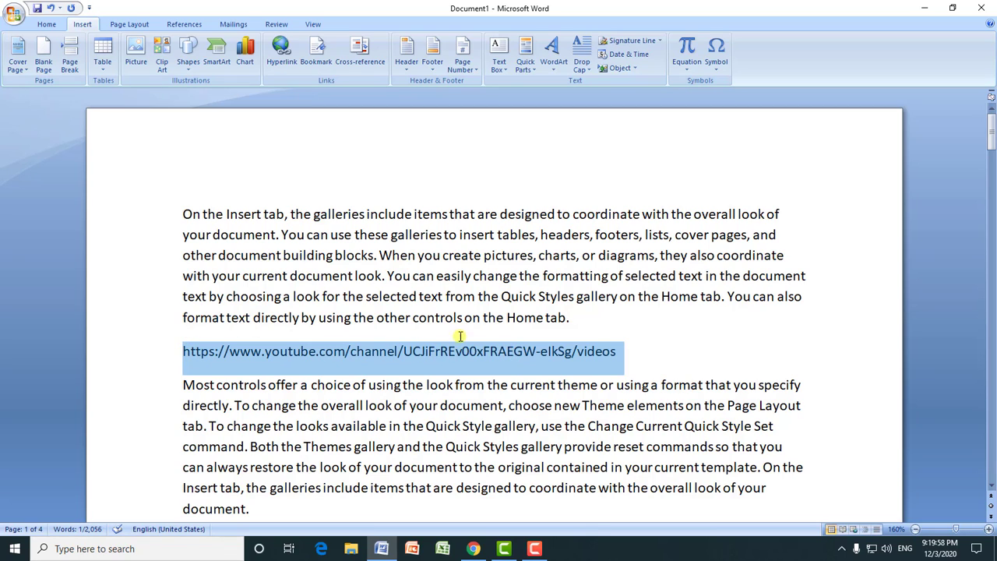
pyautogui.click(277, 66)
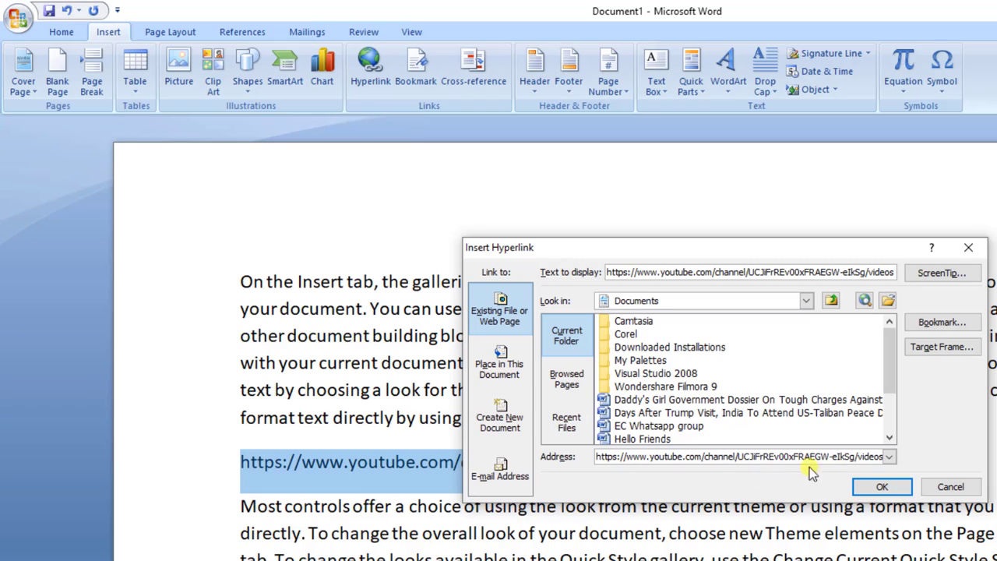
pyautogui.click(555, 461)
pyautogui.click(793, 272)
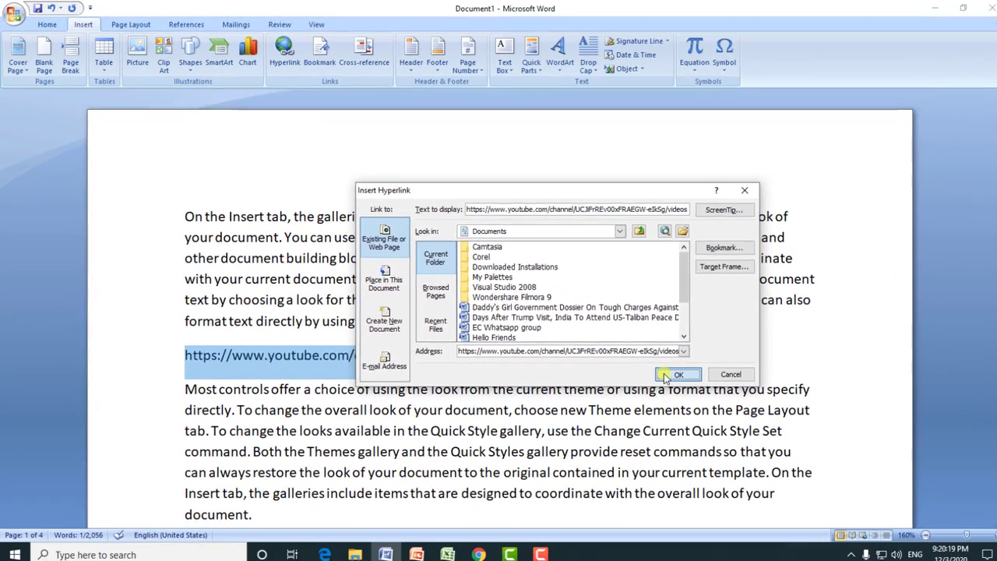
pyautogui.click(866, 487)
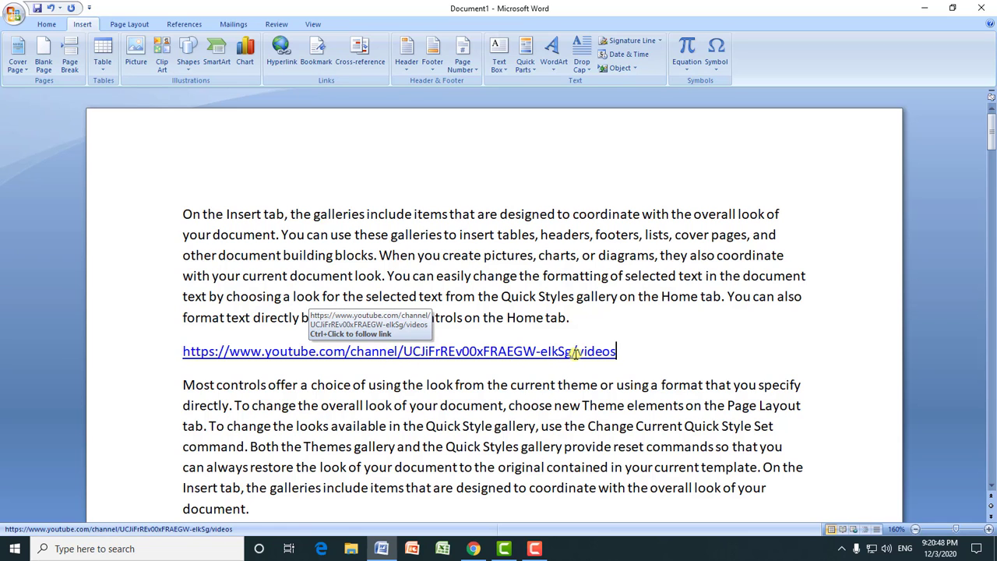
# - Add a new line after 'document.' reading MMERC and select the word
pyautogui.scroll(-1, 515, 350)
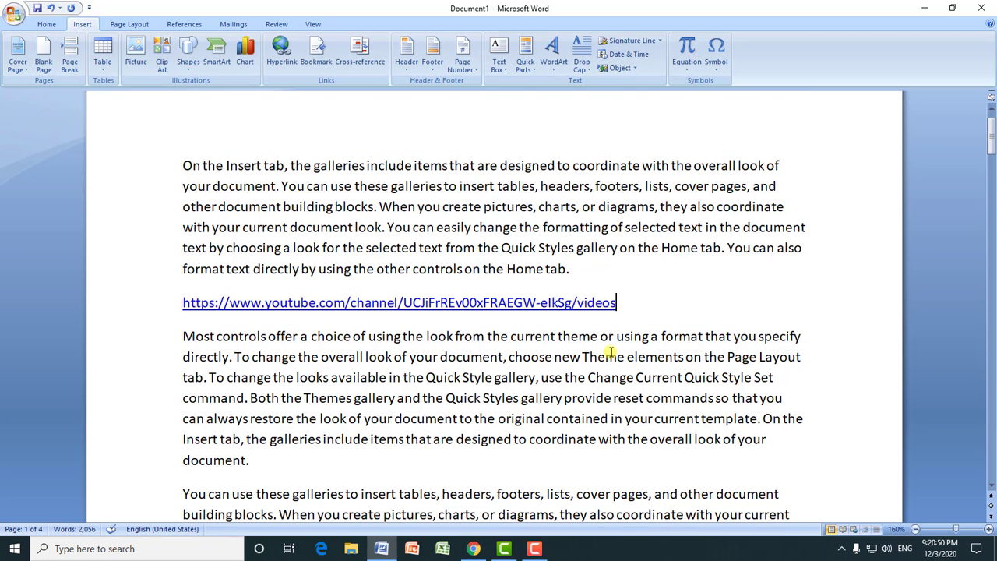
pyautogui.scroll(-1, 361, 376)
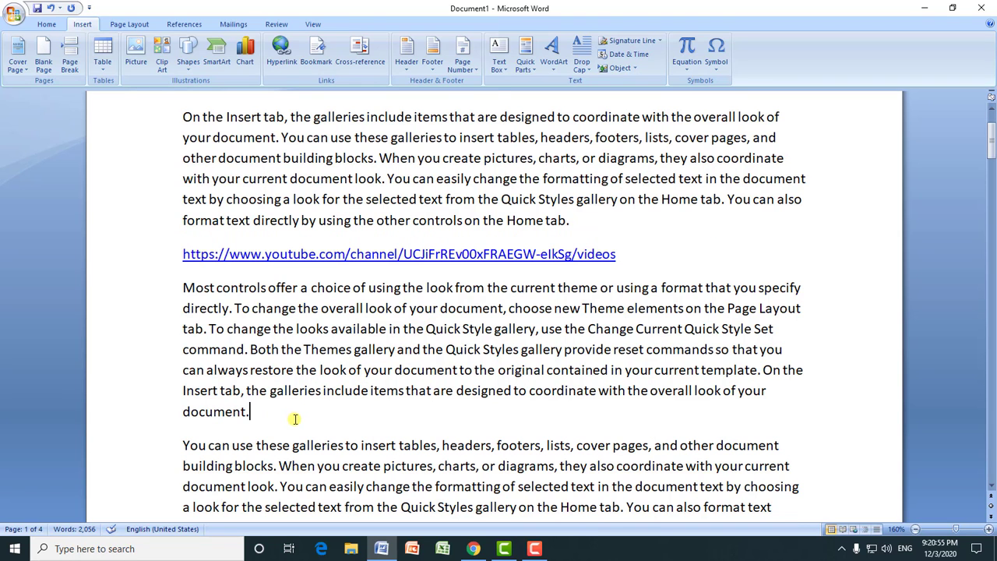
pyautogui.press('Return')
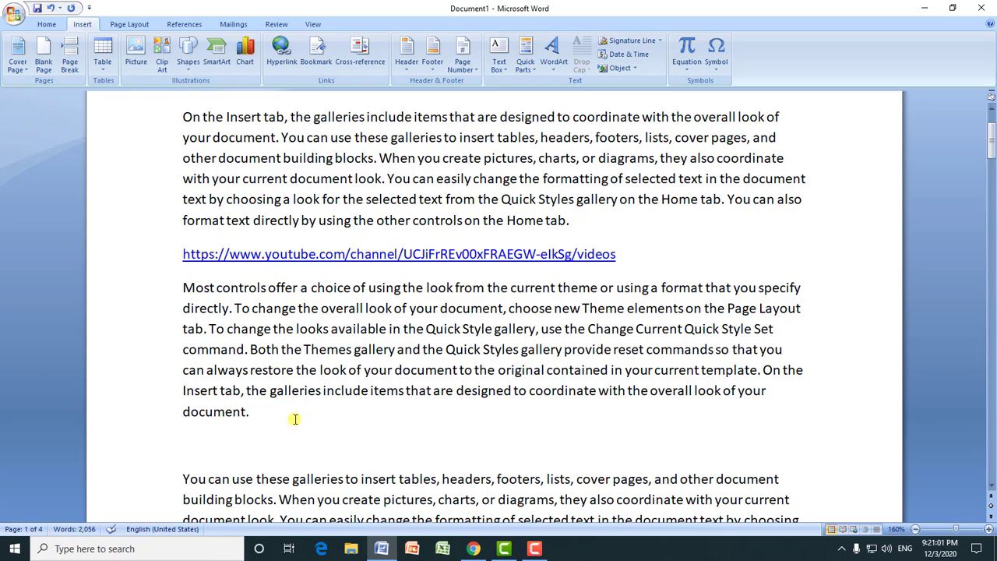
pyautogui.write('MMER')
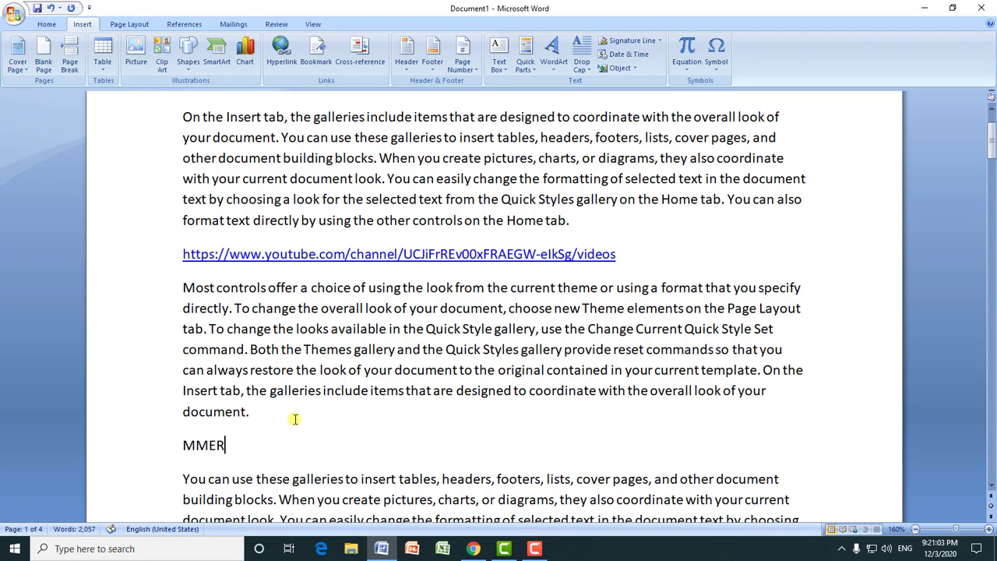
pyautogui.write('C')
pyautogui.moveTo(232, 445); pyautogui.dragTo(188, 444)
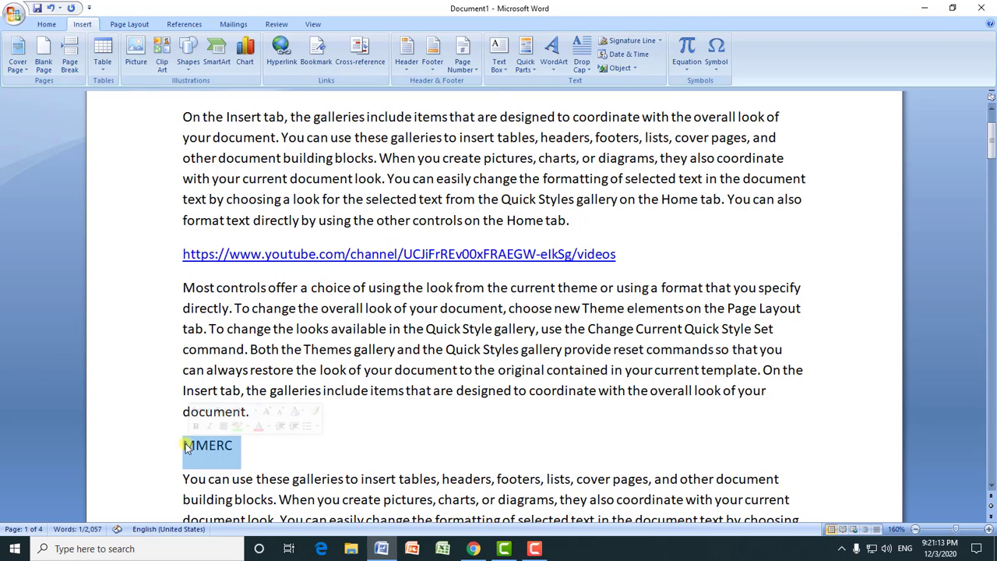
pyautogui.click(188, 445)
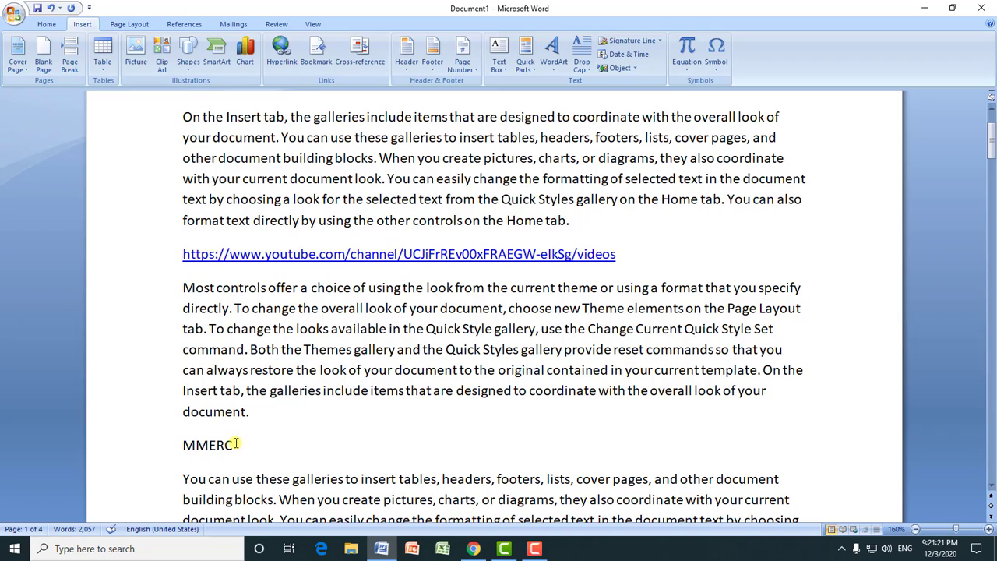
pyautogui.moveTo(235, 444); pyautogui.dragTo(230, 445)
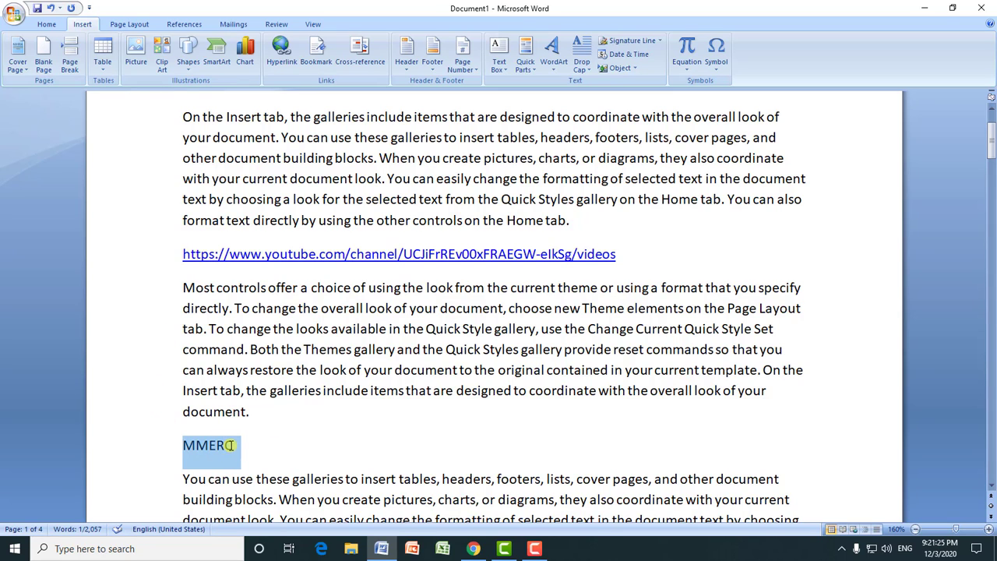
pyautogui.moveTo(233, 442); pyautogui.dragTo(231, 442)
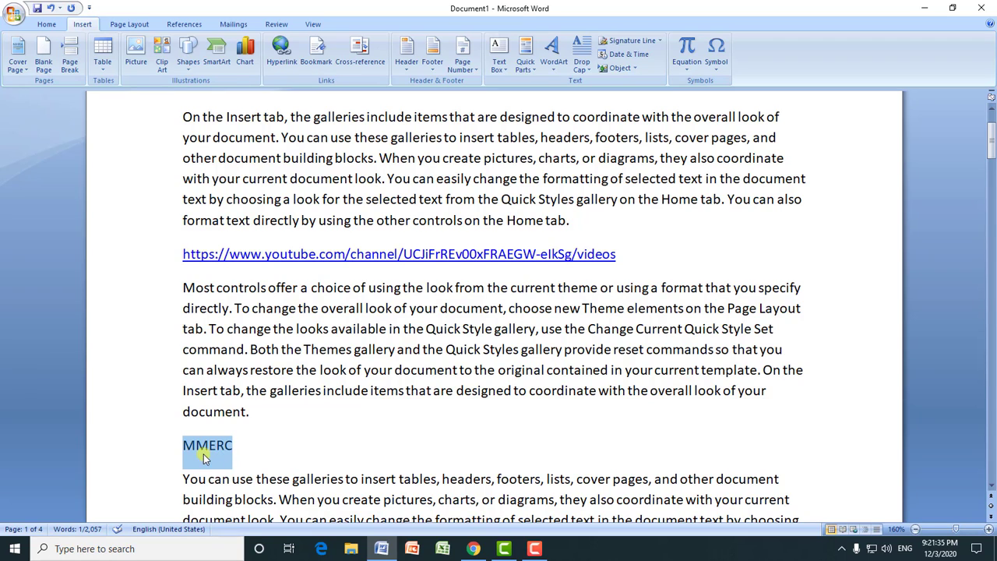
# - Hyperlink MMERC to Introduction.docx in the Desktop's Waseem folder
pyautogui.click(280, 59)
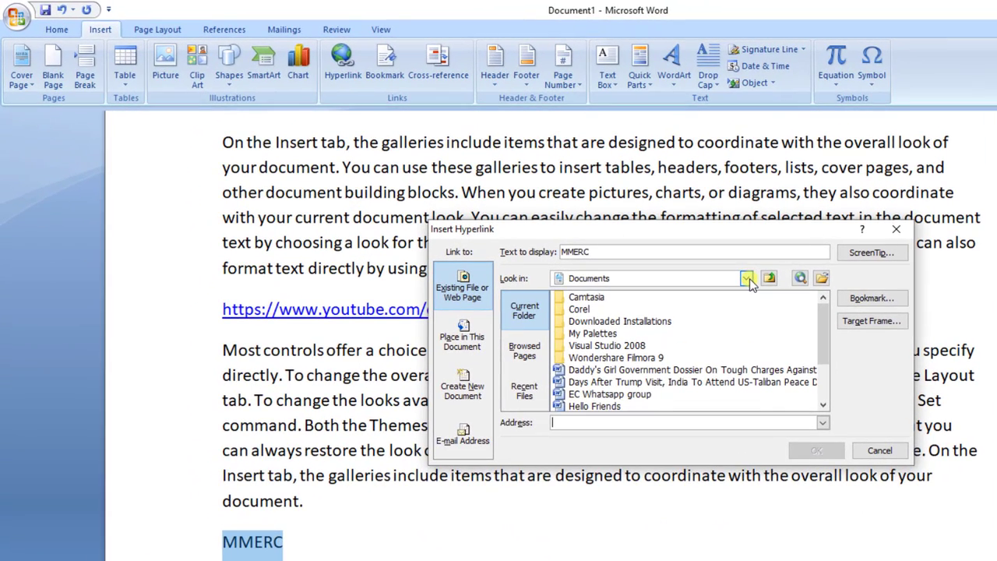
pyautogui.click(748, 281)
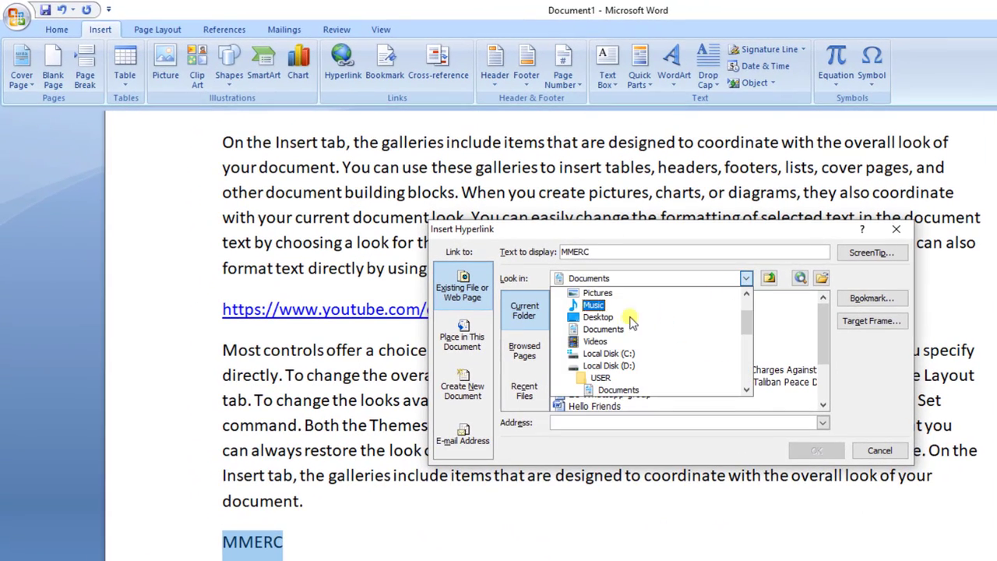
pyautogui.click(597, 325)
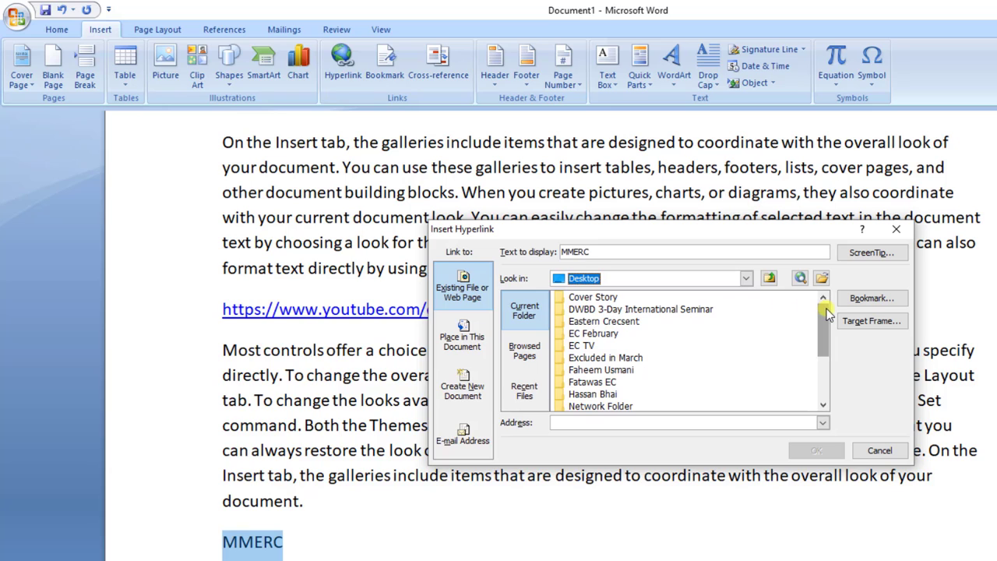
pyautogui.moveTo(824, 331); pyautogui.dragTo(823, 375)
pyautogui.doubleClick(586, 358)
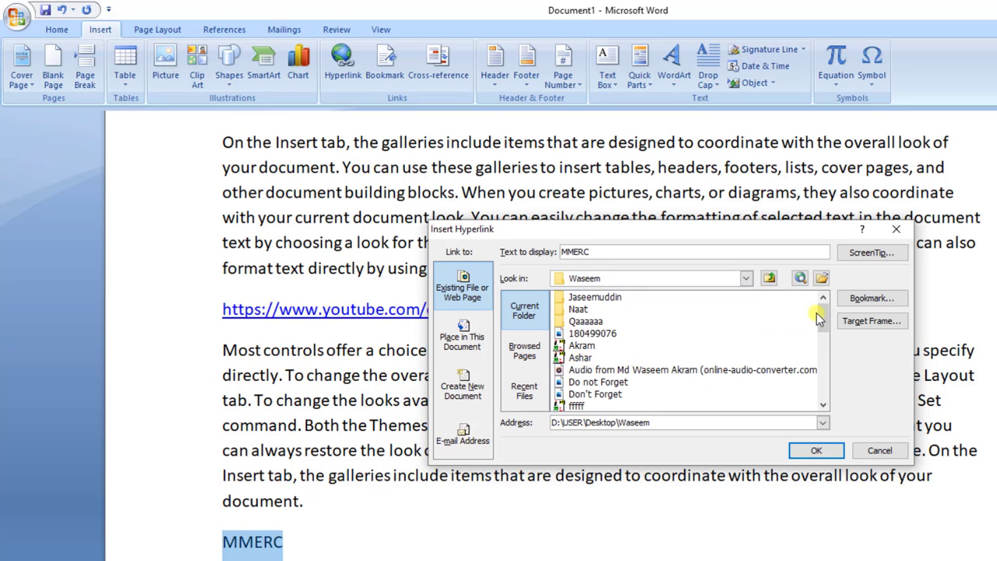
pyautogui.moveTo(825, 317); pyautogui.dragTo(826, 337)
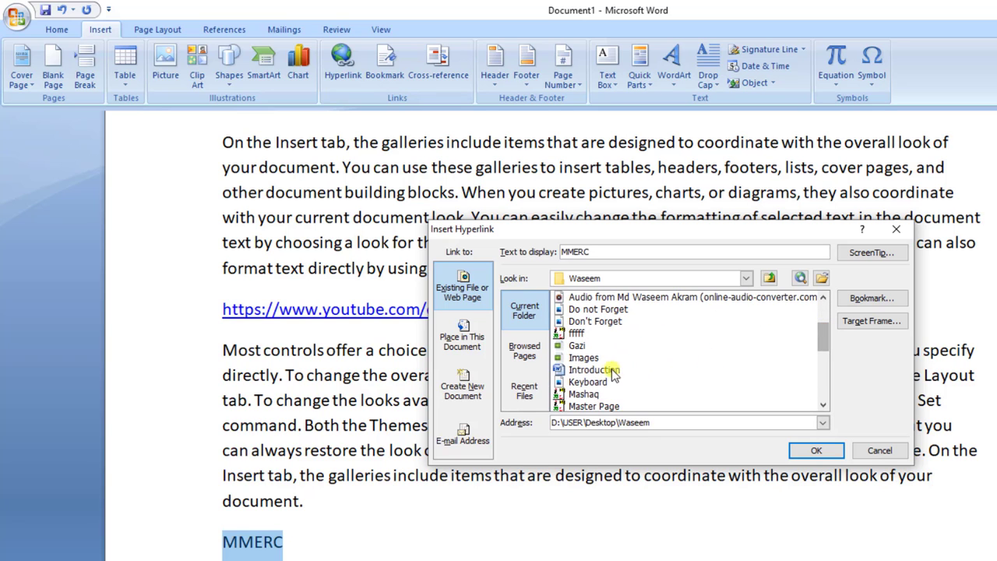
pyautogui.click(585, 371)
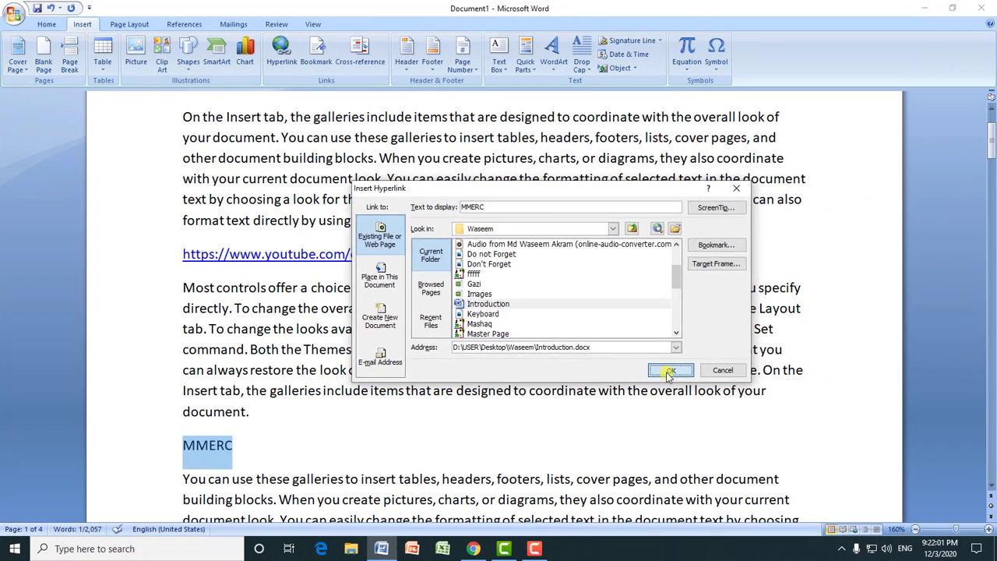
pyautogui.click(815, 450)
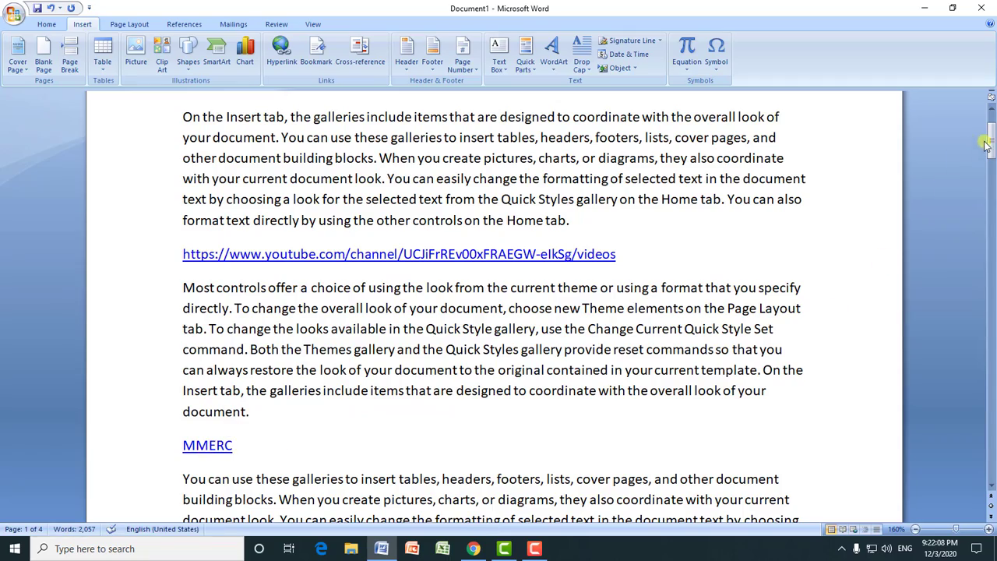
# - Add two blank lines after 'specify directly.' and type 'Waseem Computer'
pyautogui.moveTo(992, 142); pyautogui.dragTo(992, 176)
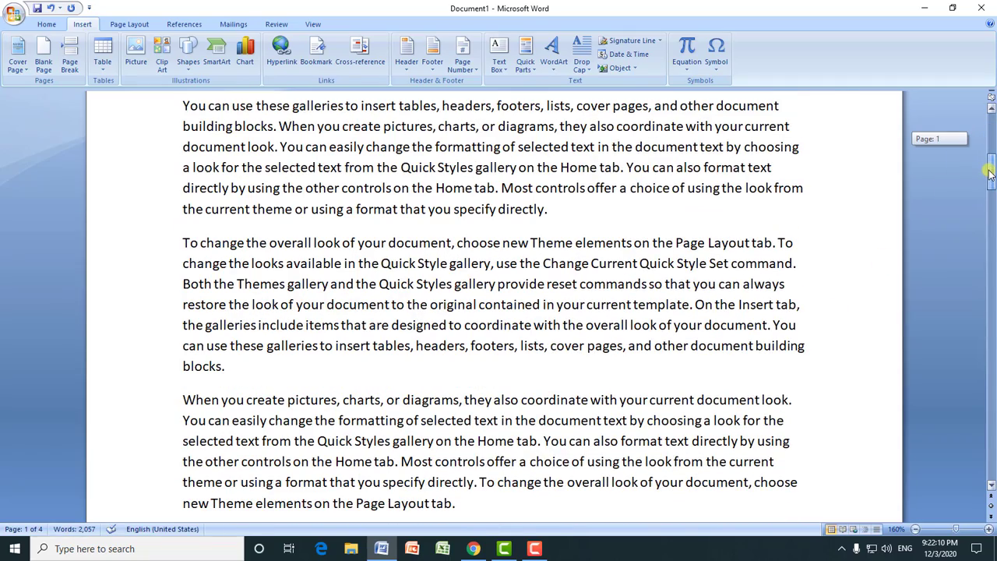
pyautogui.click(606, 221)
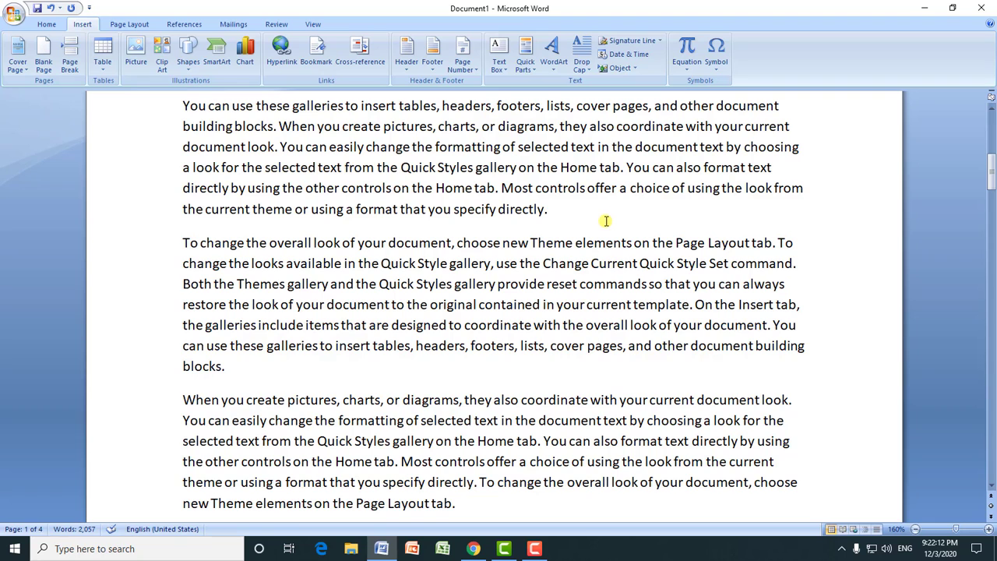
pyautogui.press('Return')
pyautogui.press('Return')
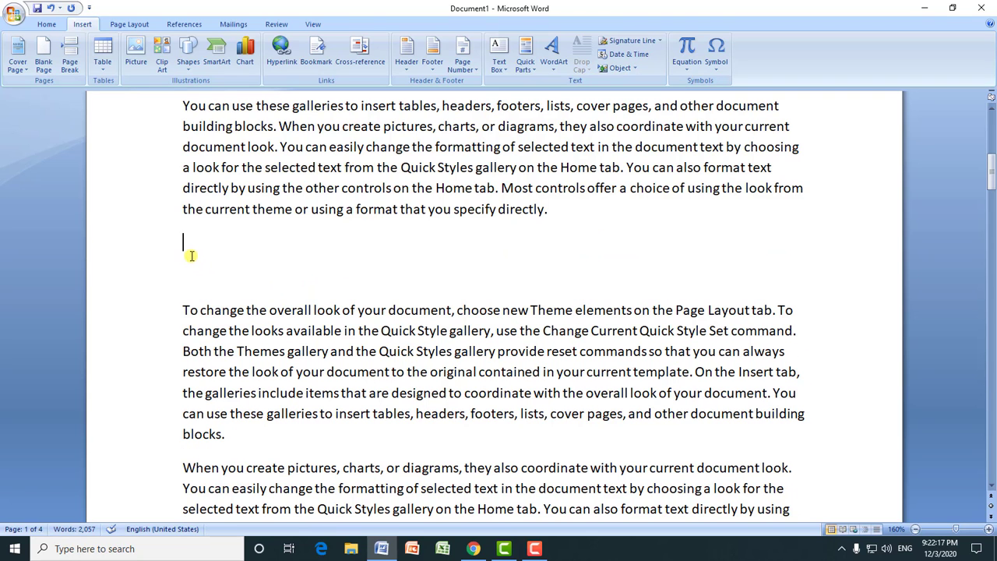
pyautogui.press('Return')
pyautogui.write('W')
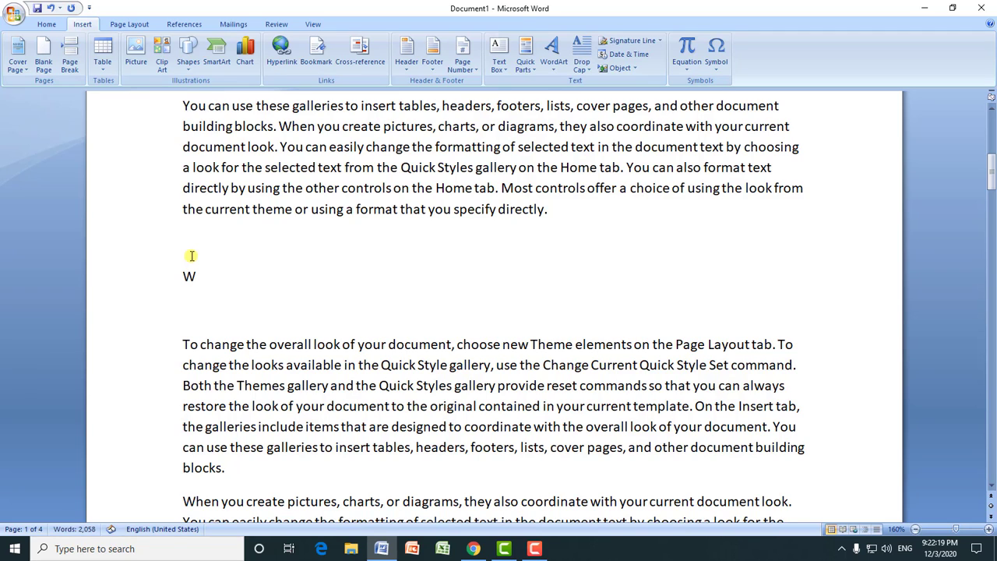
pyautogui.write('aseem ')
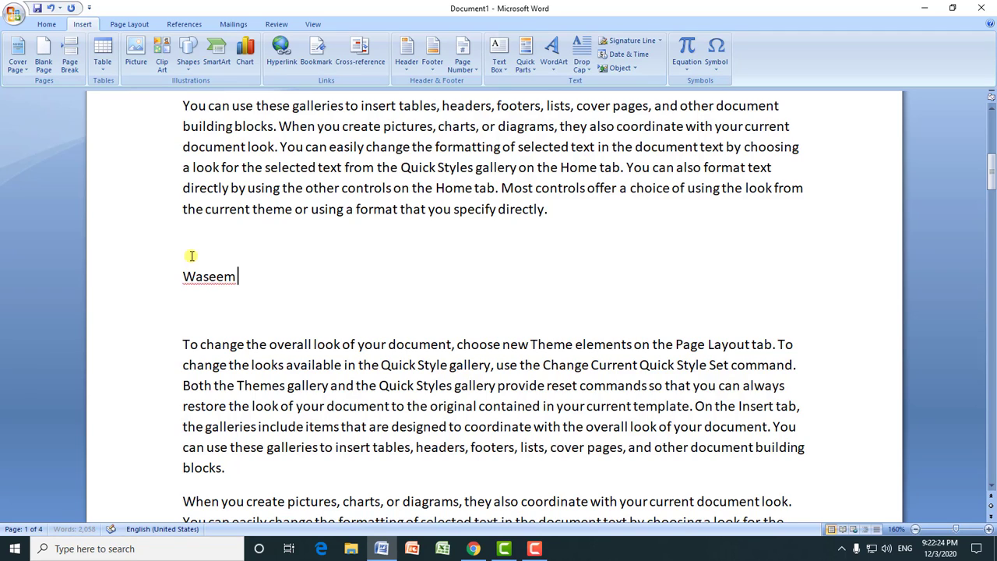
pyautogui.write('Comput')
pyautogui.write('ers')
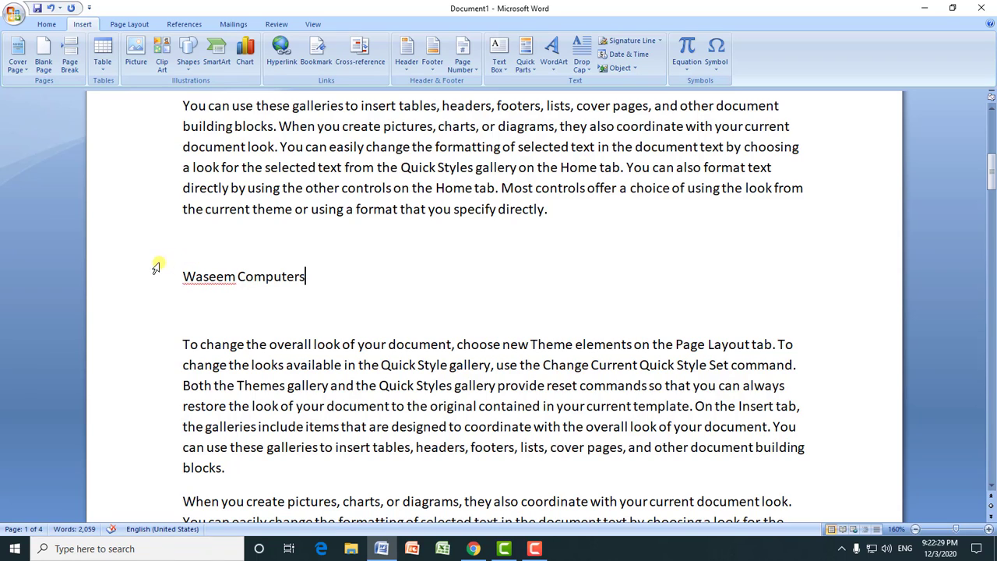
# - Hyperlink the 'Waseem Computers' line to Do not Forget.jpg in Desktop > Waseem
pyautogui.moveTo(307, 276); pyautogui.dragTo(197, 269)
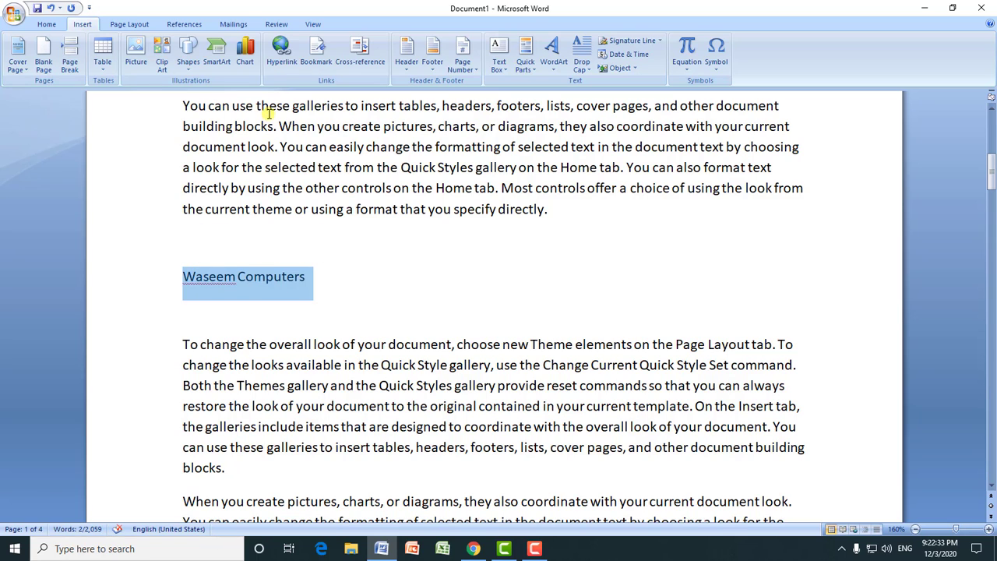
pyautogui.click(281, 62)
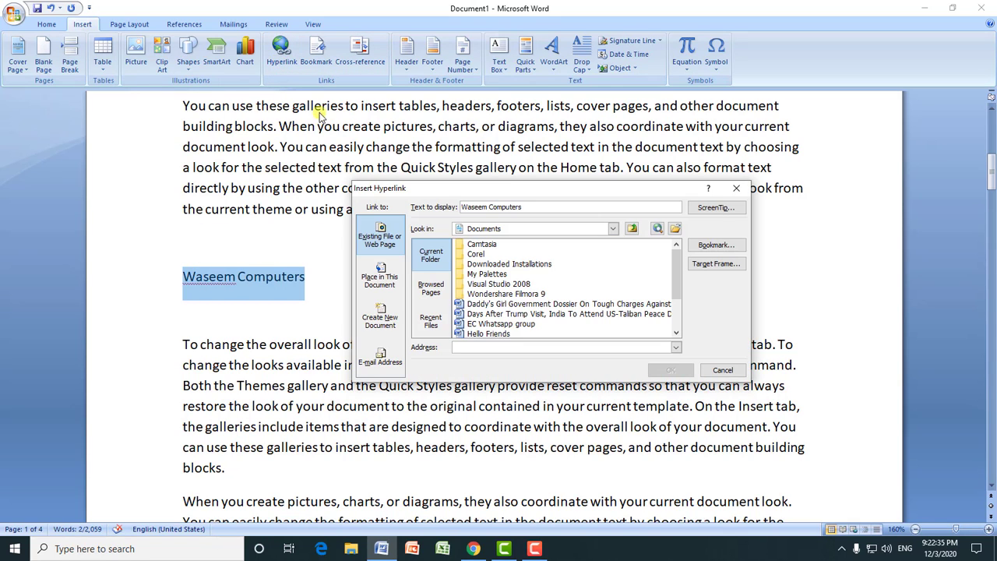
pyautogui.moveTo(677, 268); pyautogui.dragTo(677, 271)
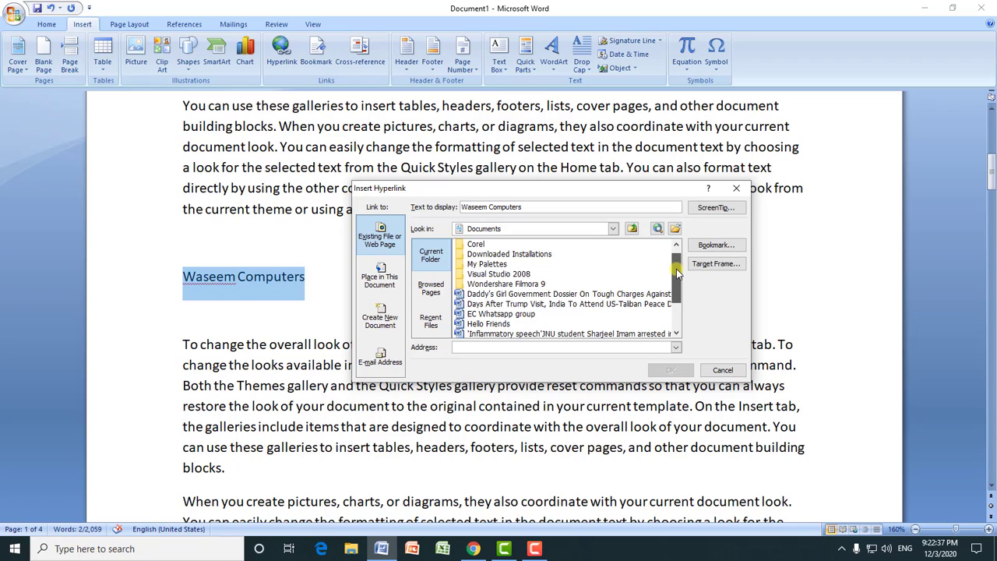
pyautogui.click(613, 229)
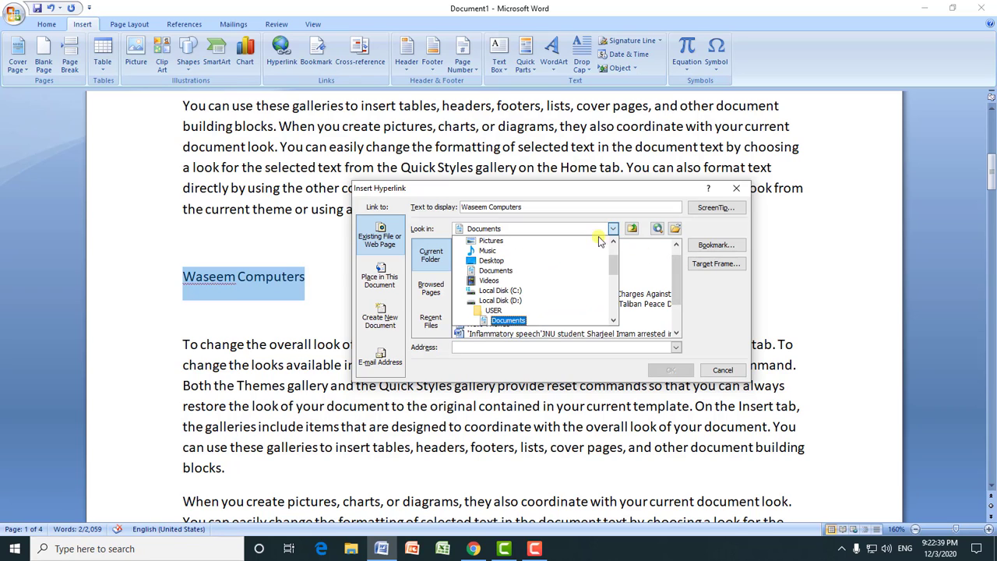
pyautogui.click(493, 265)
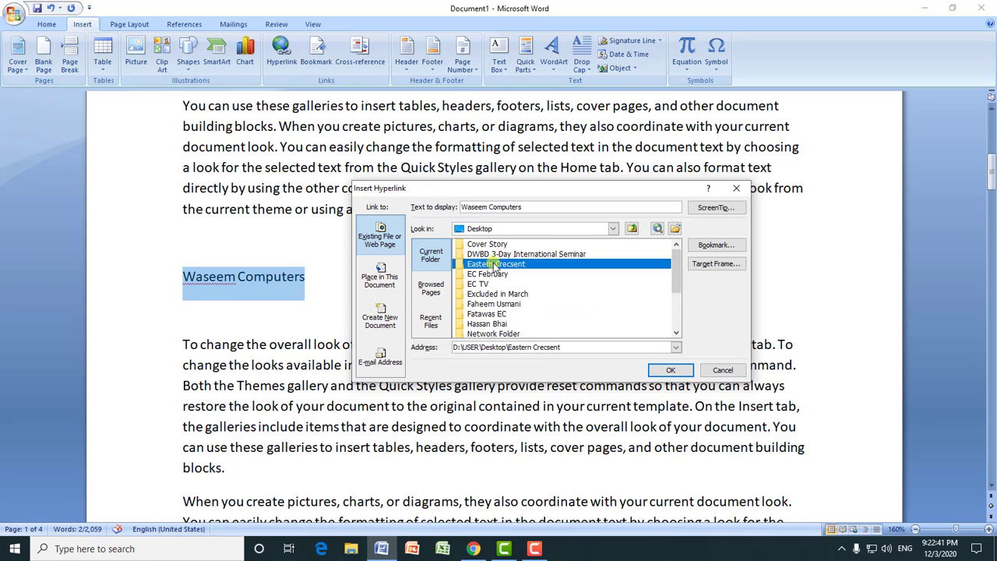
pyautogui.moveTo(676, 269); pyautogui.dragTo(675, 302)
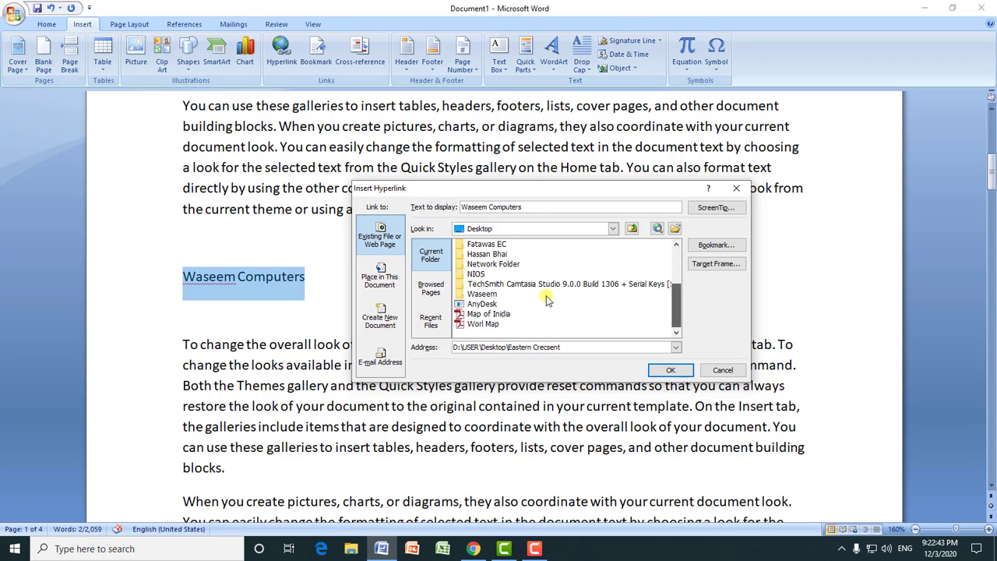
pyautogui.doubleClick(483, 294)
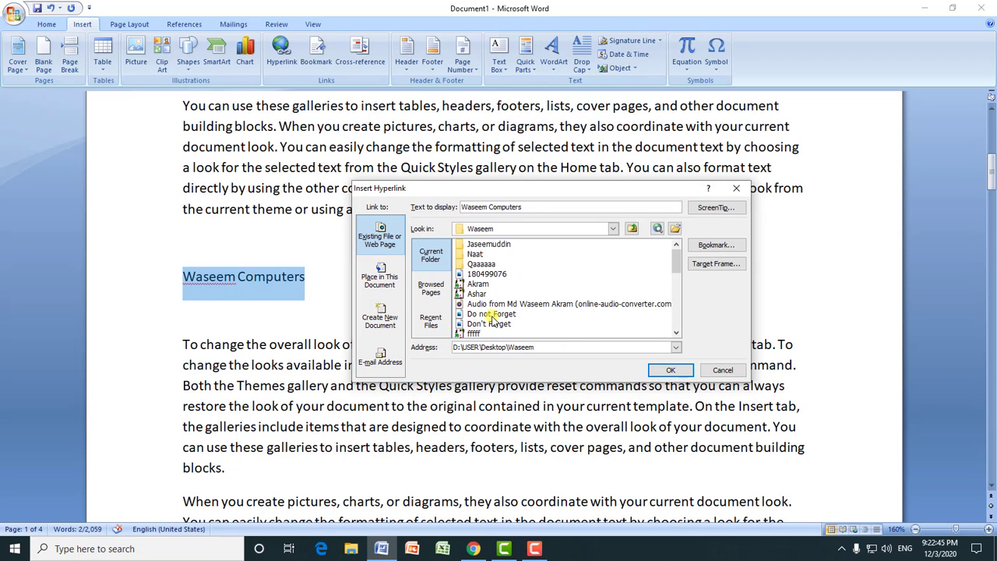
pyautogui.click(491, 314)
pyautogui.click(671, 371)
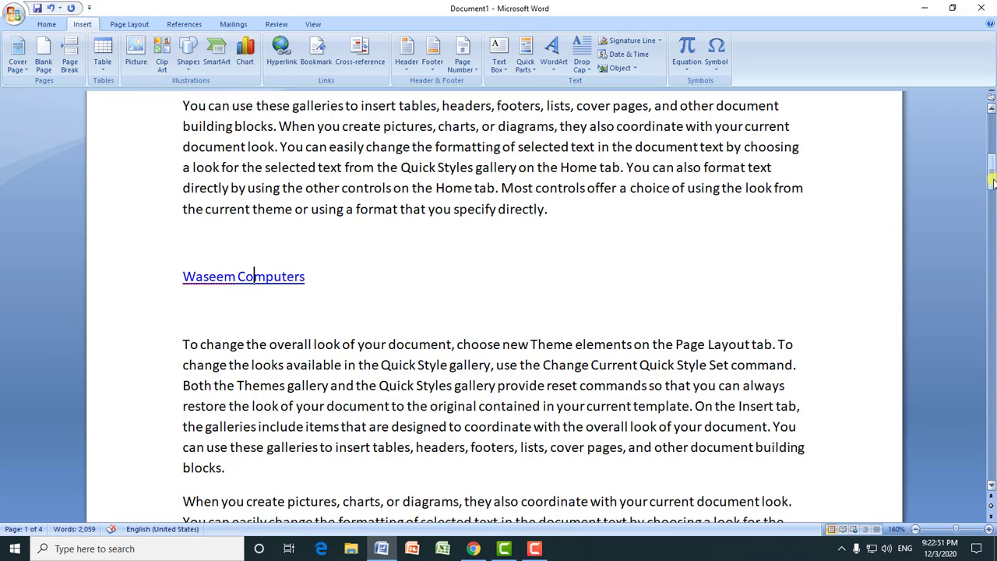
pyautogui.moveTo(992, 184); pyautogui.dragTo(992, 125)
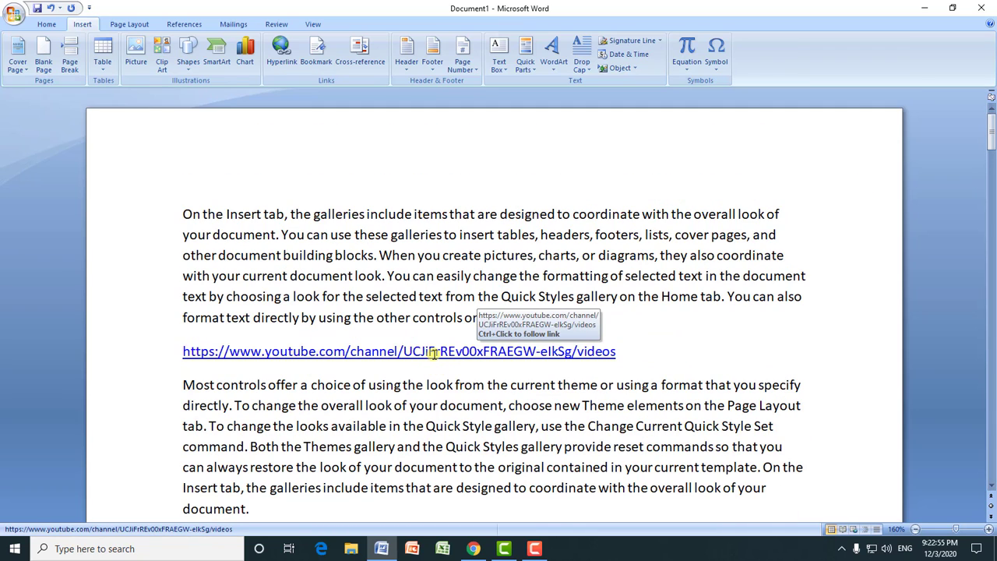
pyautogui.moveTo(293, 352)
pyautogui.mouseDown()
pyautogui.moveTo(431, 350)
pyautogui.moveTo(429, 360)
pyautogui.mouseUp()
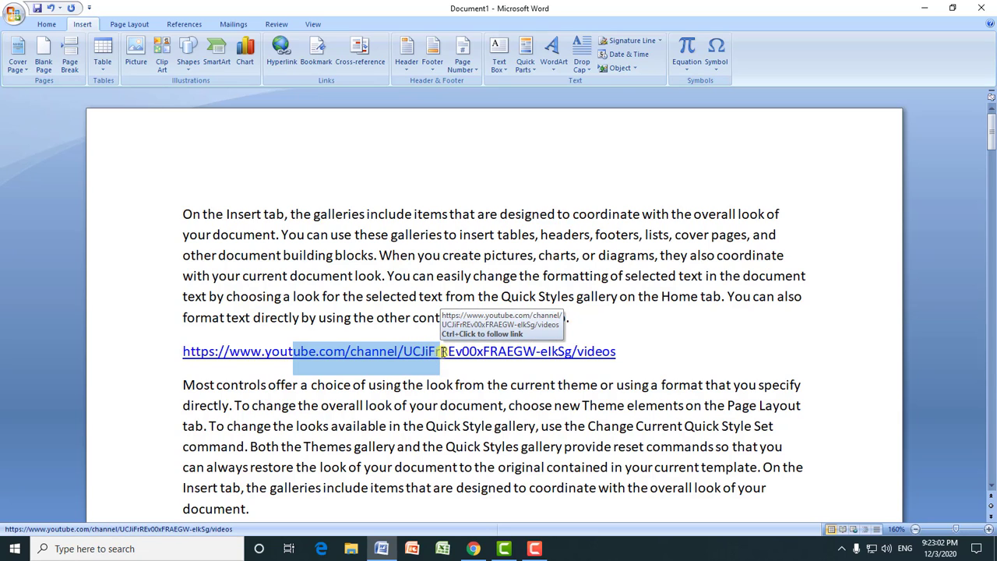
pyautogui.scroll(-3, 551, 353)
pyautogui.click(503, 184)
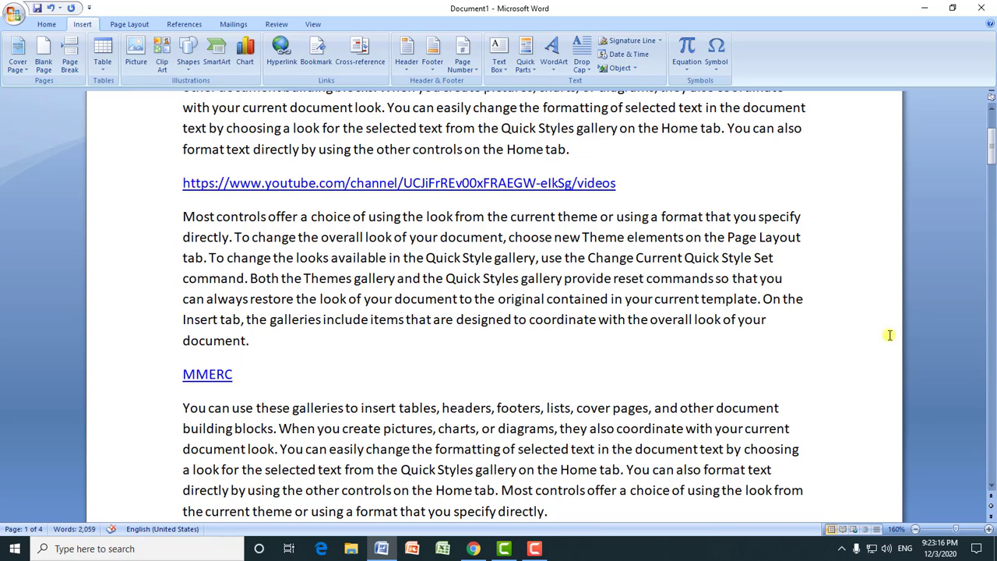
pyautogui.moveTo(992, 155); pyautogui.dragTo(991, 171)
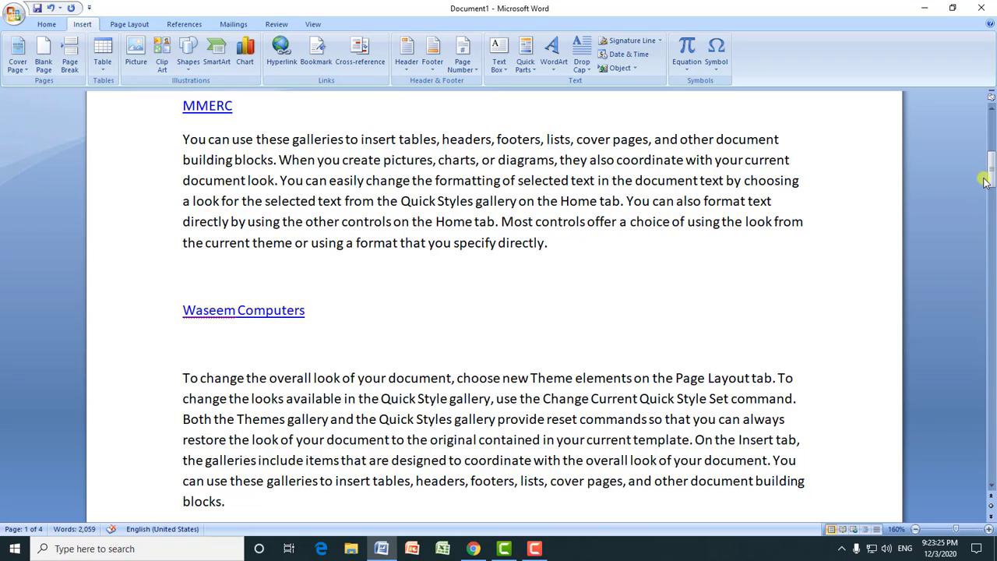
pyautogui.moveTo(991, 178); pyautogui.dragTo(992, 125)
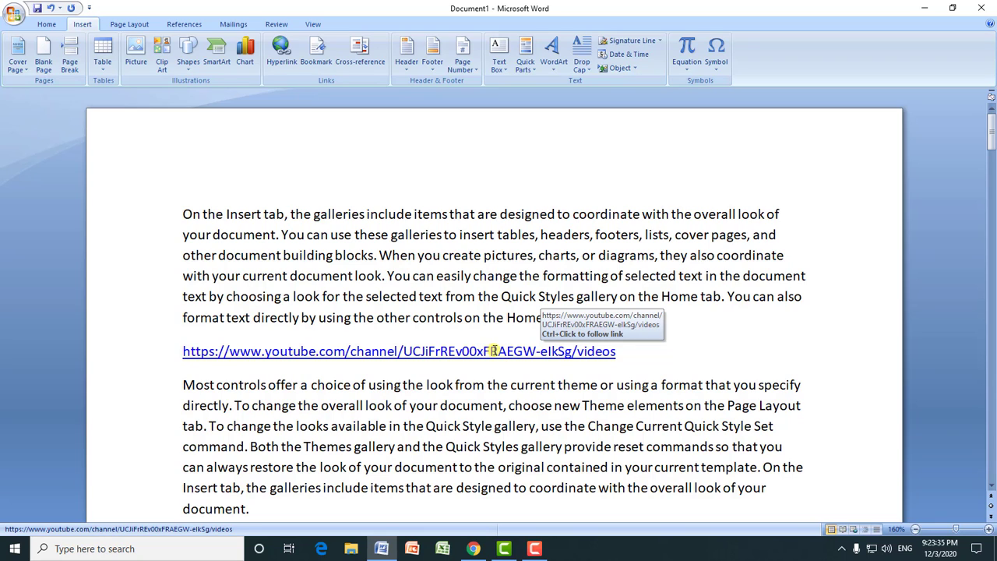
# - Follow the YouTube hyperlink to open the channel in Chrome, then switch back to Word
pyautogui.keyDown('ctrl'); pyautogui.click(494, 351); pyautogui.keyUp('ctrl')
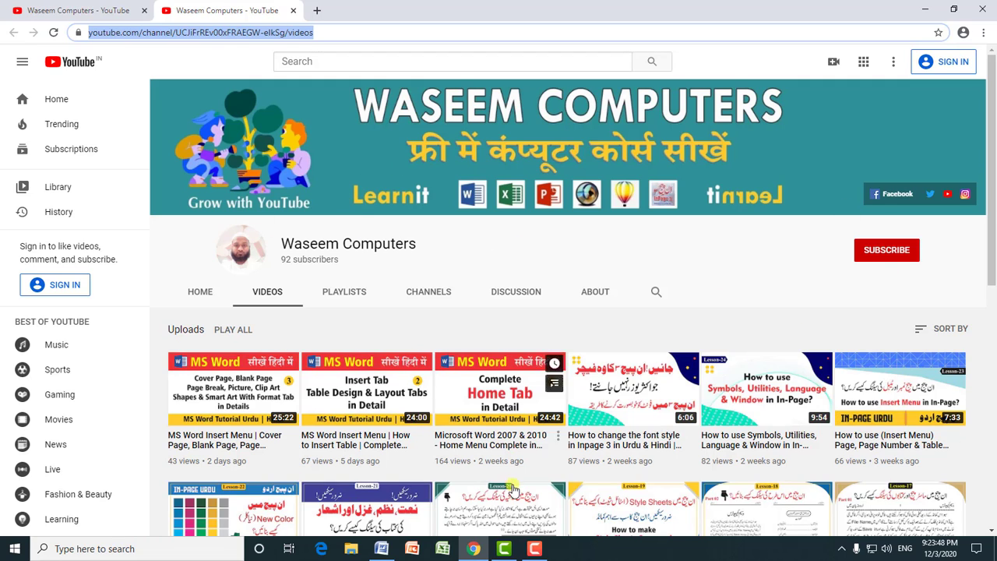
pyautogui.click(380, 548)
pyautogui.moveTo(991, 134); pyautogui.dragTo(991, 158)
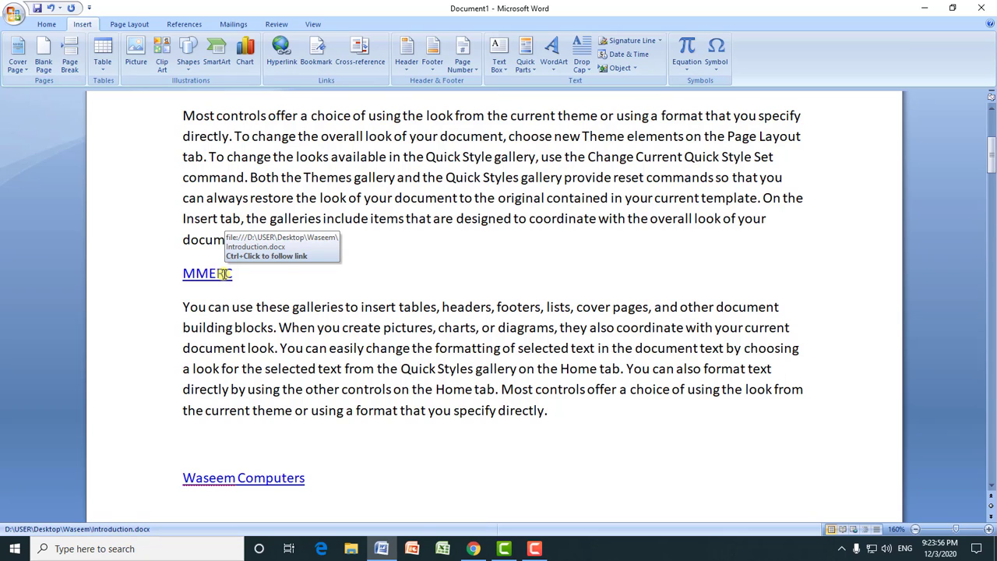
# - Follow the MMERC link and allow Introduction.docx to open
pyautogui.keyDown('ctrl'); pyautogui.click(223, 274); pyautogui.keyUp('ctrl')
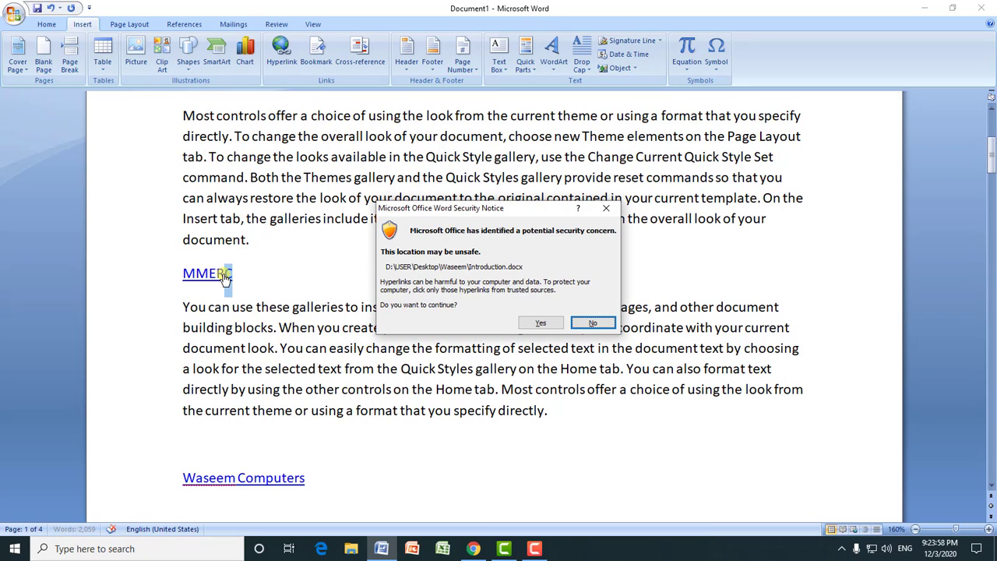
pyautogui.click(540, 324)
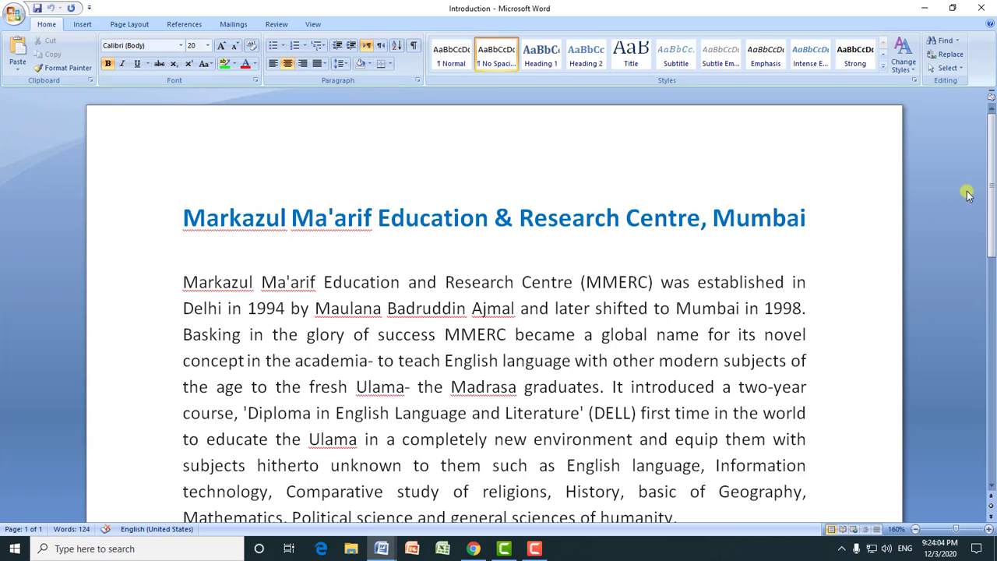
pyautogui.moveTo(992, 177); pyautogui.dragTo(993, 195)
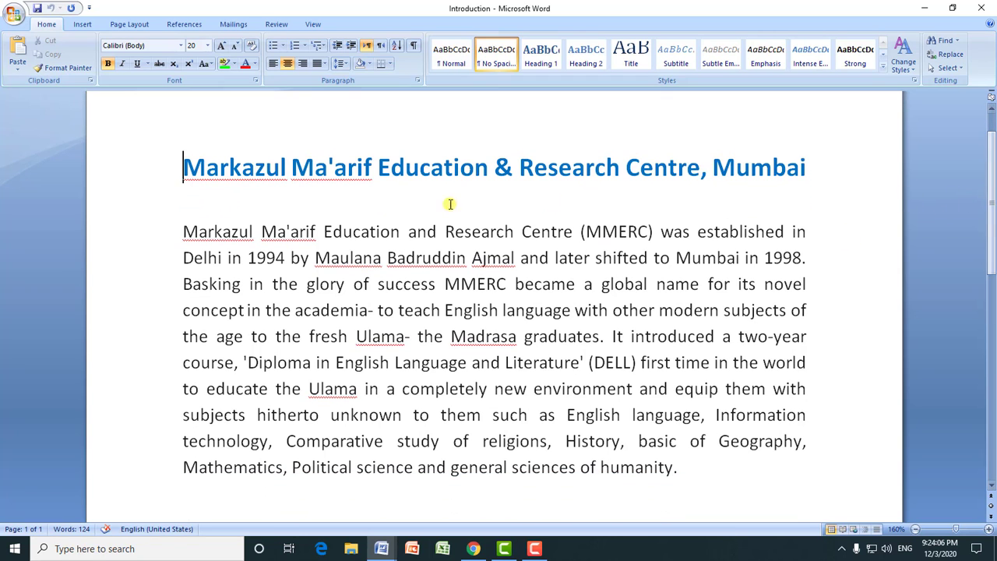
pyautogui.moveTo(182, 168)
pyautogui.mouseDown()
pyautogui.moveTo(243, 178)
pyautogui.moveTo(800, 181)
pyautogui.moveTo(748, 178)
pyautogui.mouseUp()
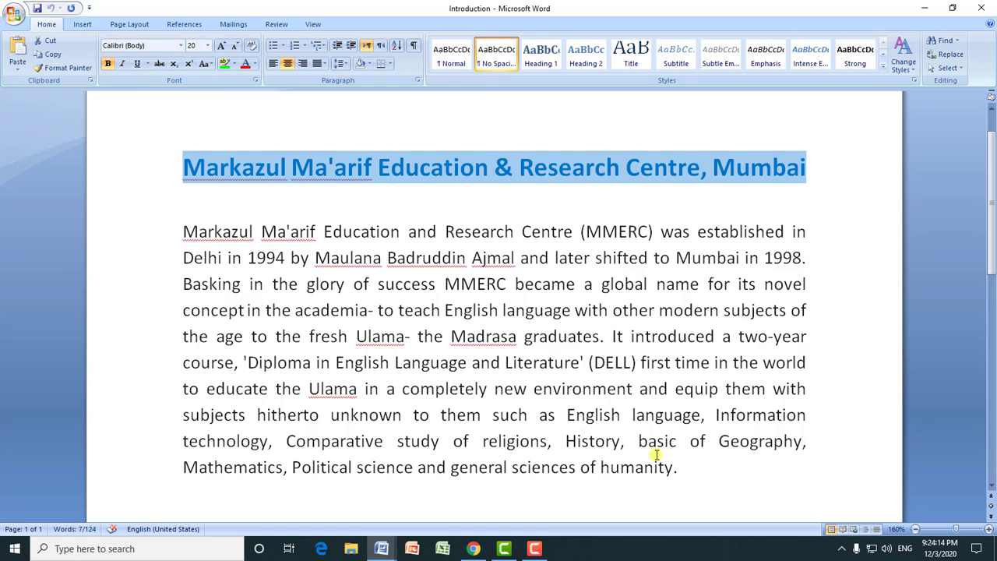
# - Select the Introduction document's text and show the open Word window thumbnails
pyautogui.moveTo(382, 549)
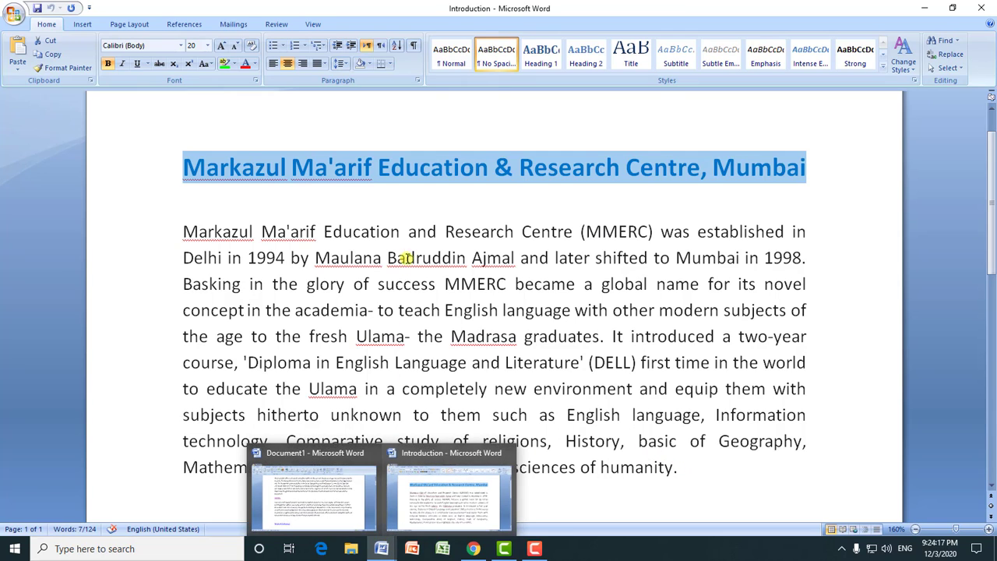
pyautogui.click(395, 234)
pyautogui.moveTo(184, 167)
pyautogui.mouseDown()
pyautogui.moveTo(282, 169)
pyautogui.moveTo(700, 464)
pyautogui.mouseUp()
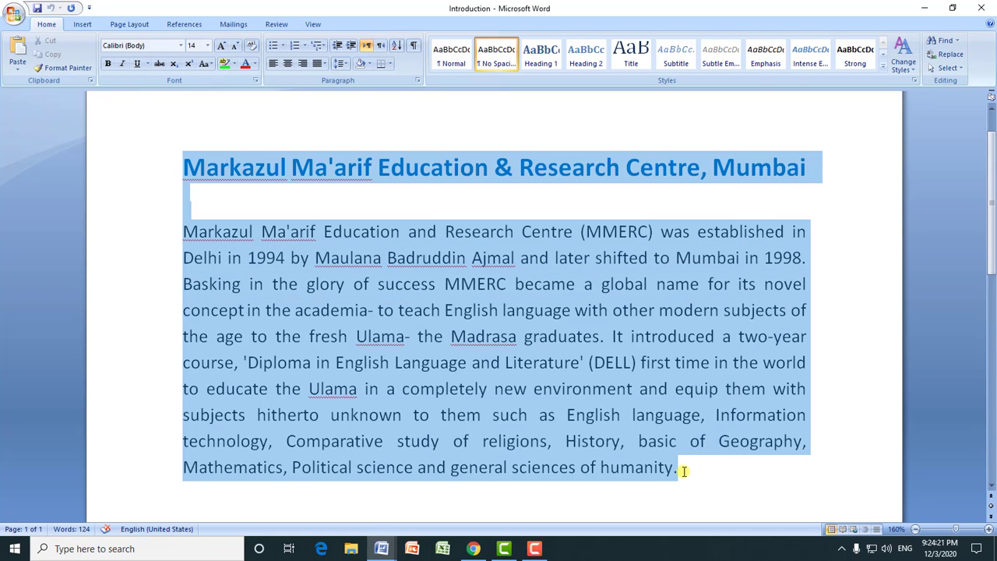
pyautogui.click(386, 551)
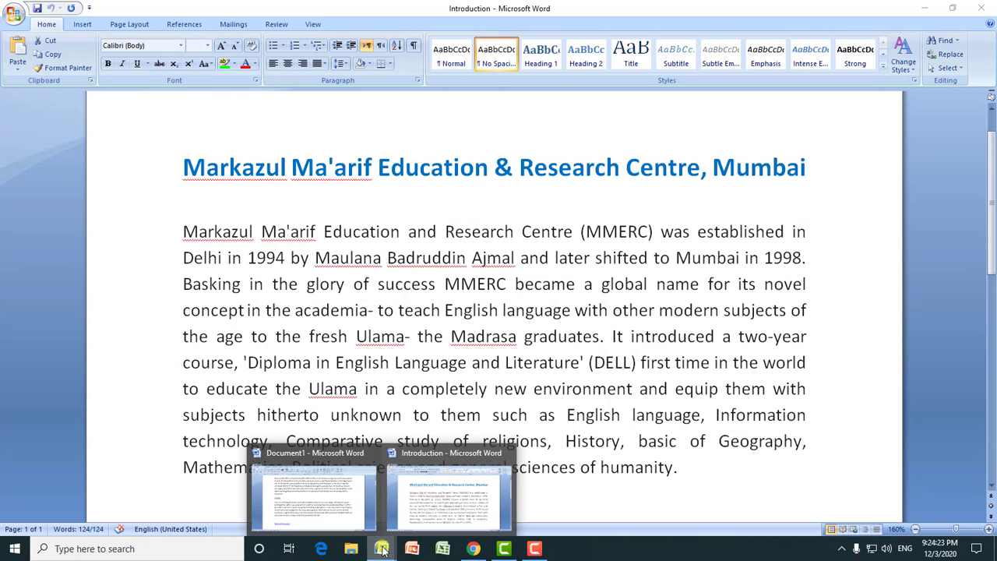
# - Back in Document1, follow the Waseem Computers link and approve opening Do not Forget.jpg
pyautogui.click(336, 507)
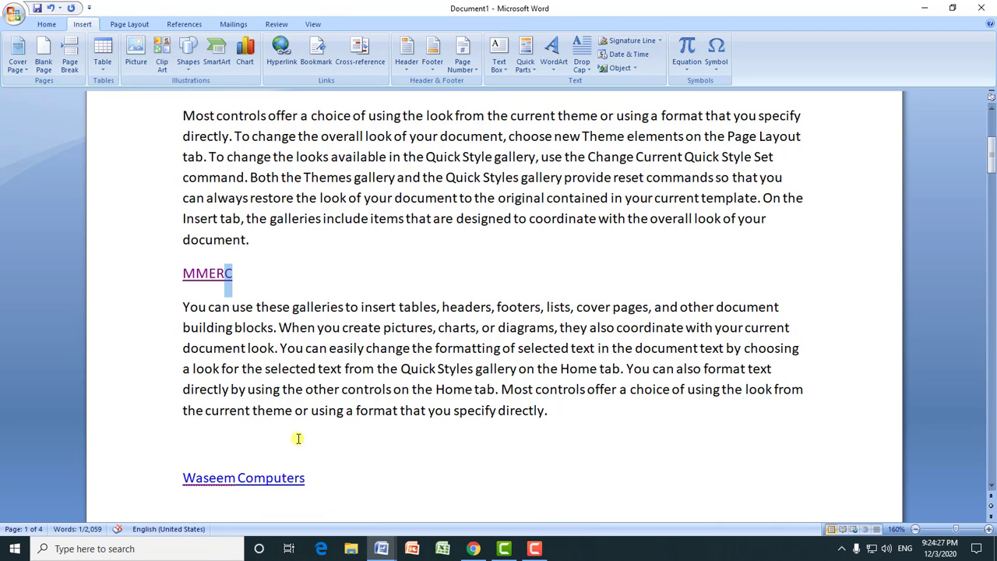
pyautogui.scroll(-2, 992, 162)
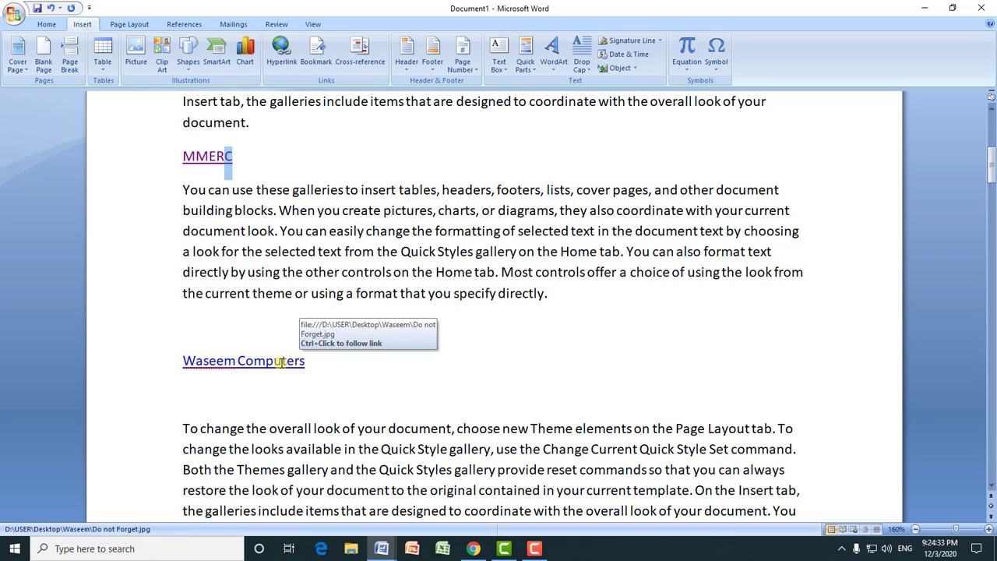
pyautogui.click(280, 362)
pyautogui.keyDown('ctrl'); pyautogui.click(280, 360); pyautogui.keyUp('ctrl')
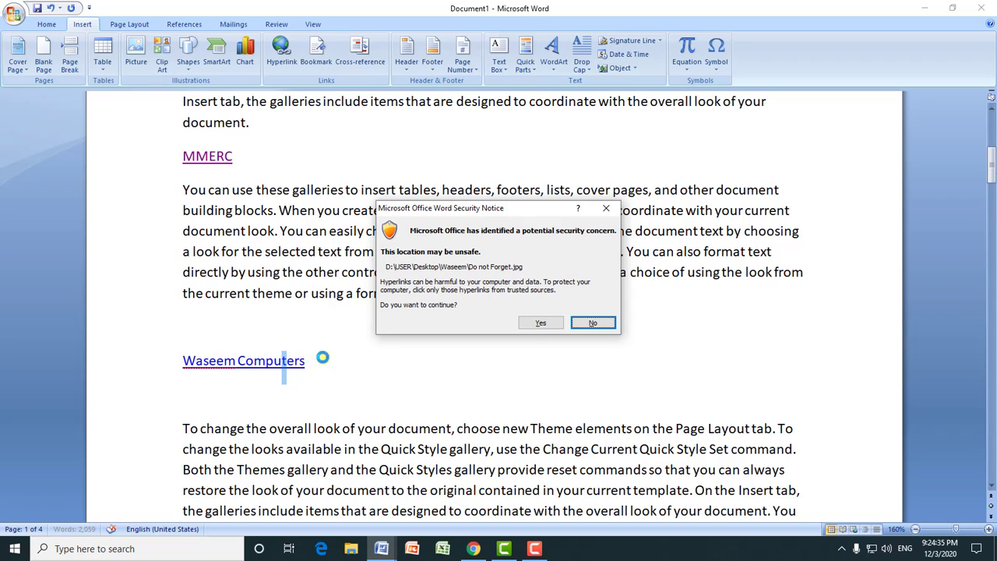
pyautogui.click(551, 325)
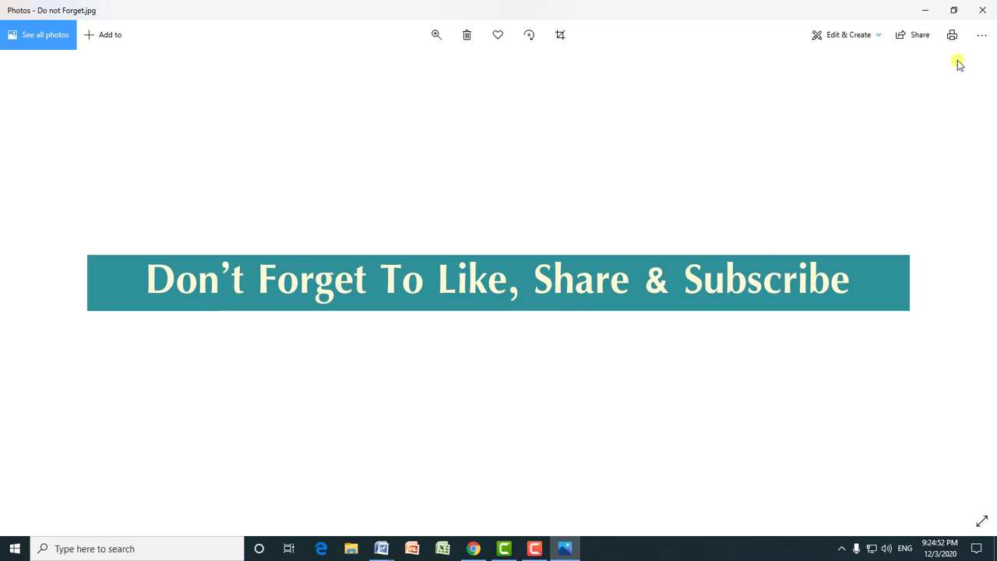
# - Close the Do not Forget.jpg banner in Windows Photos to return to Word
pyautogui.click(982, 10)
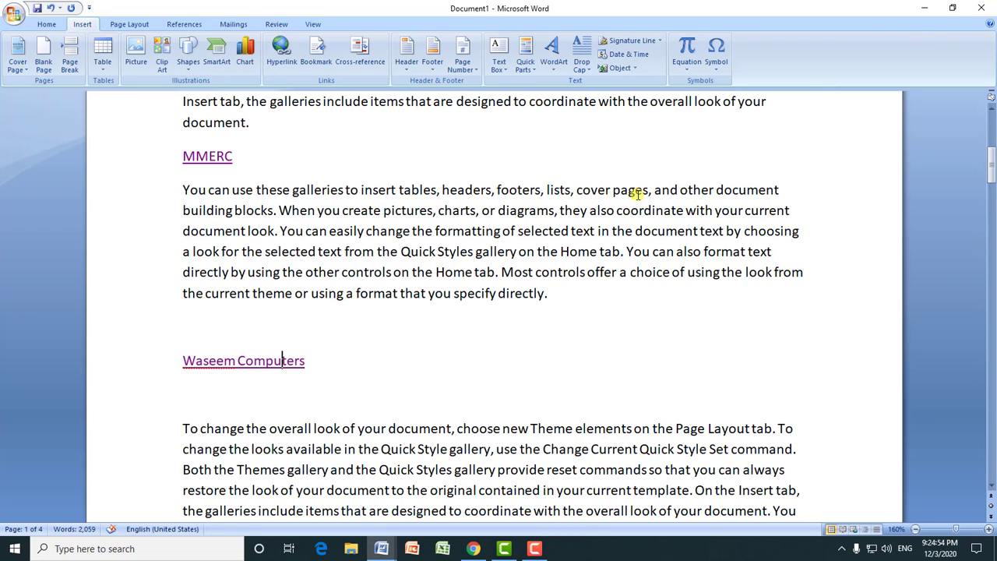
# - Remove the hyperlink from the YouTube channel address so it becomes plain black text
pyautogui.moveTo(992, 173); pyautogui.dragTo(991, 140)
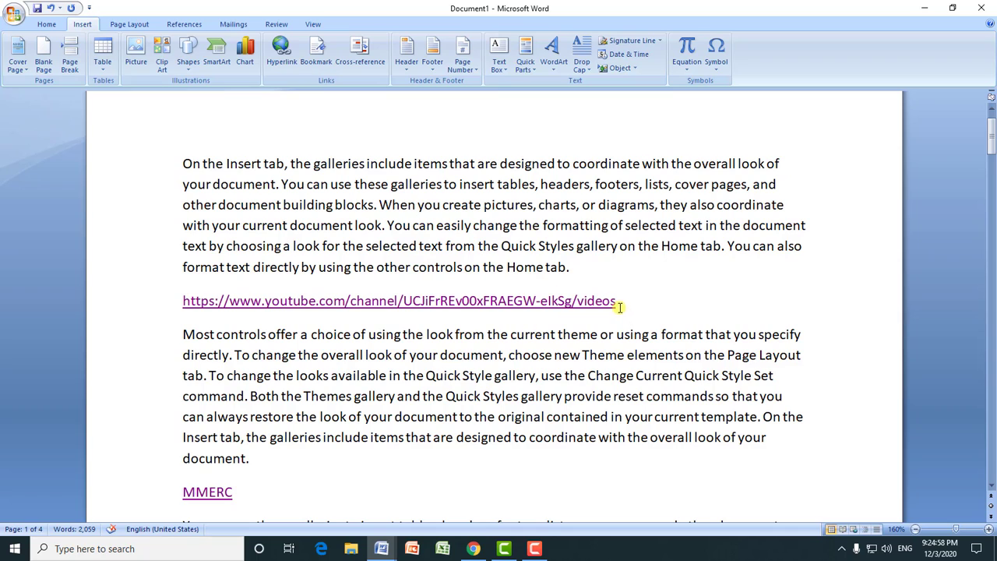
pyautogui.moveTo(617, 301); pyautogui.dragTo(183, 302)
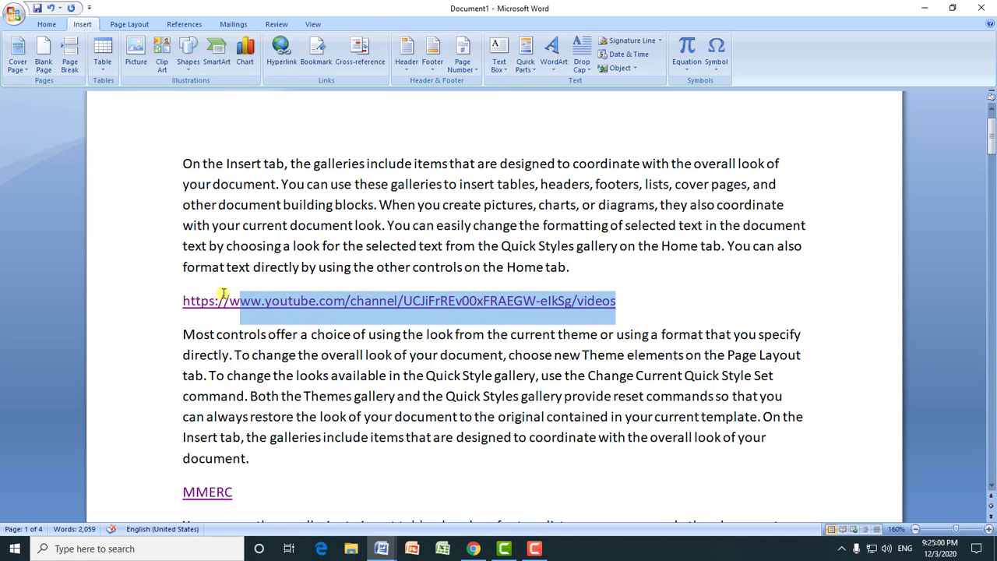
pyautogui.click(628, 313)
pyautogui.hotkey('shift', 'Up')
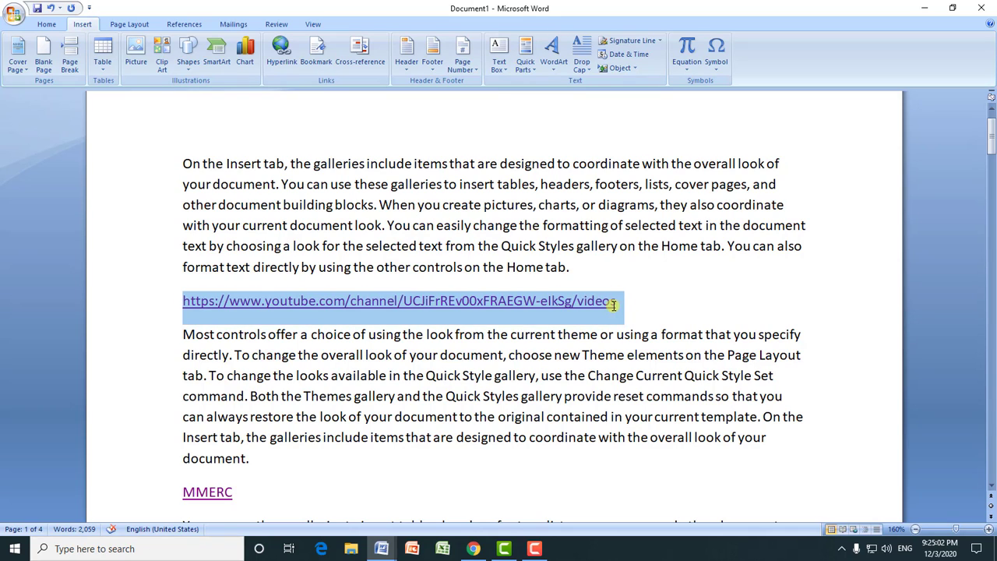
pyautogui.click(573, 302)
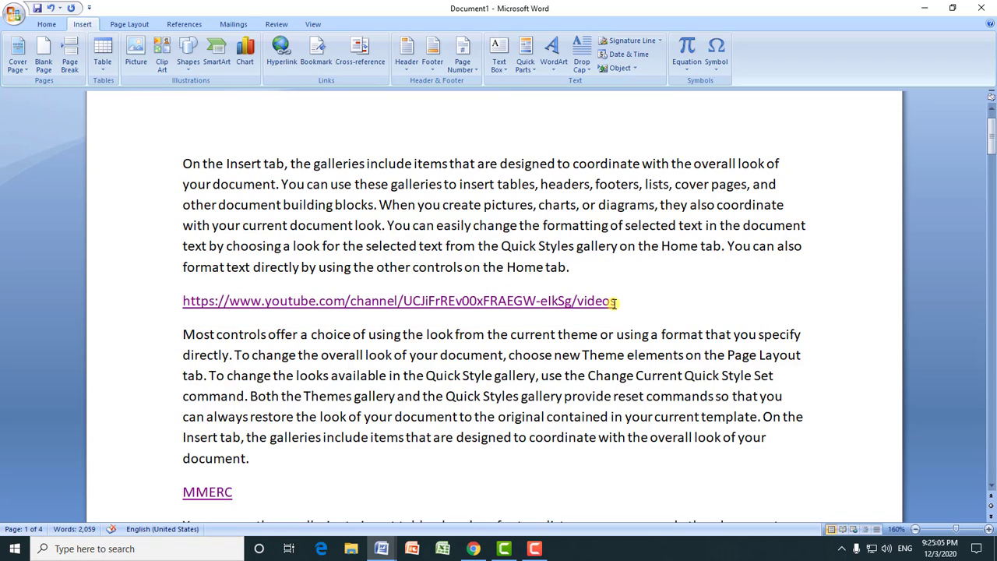
pyautogui.rightClick(537, 304)
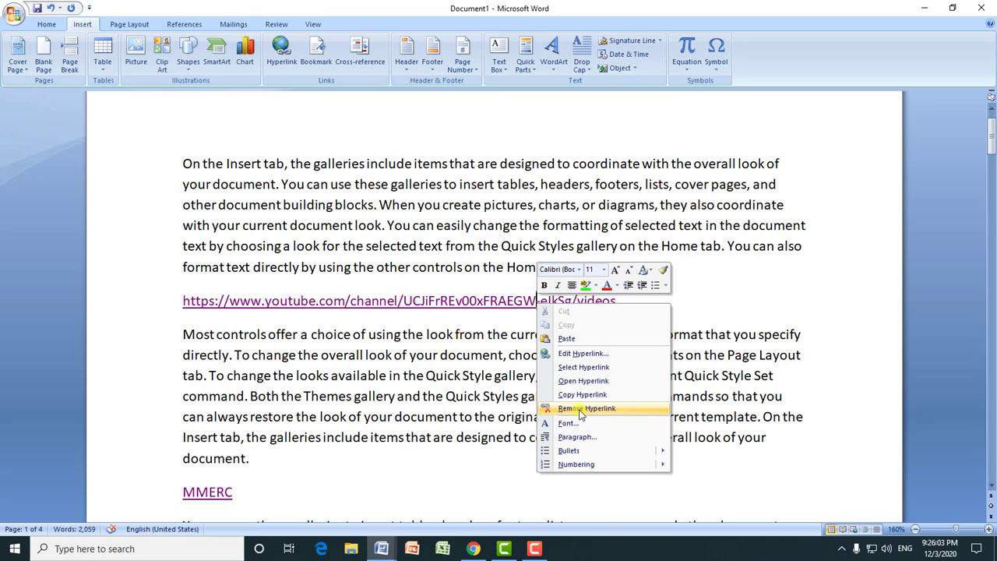
pyautogui.click(580, 410)
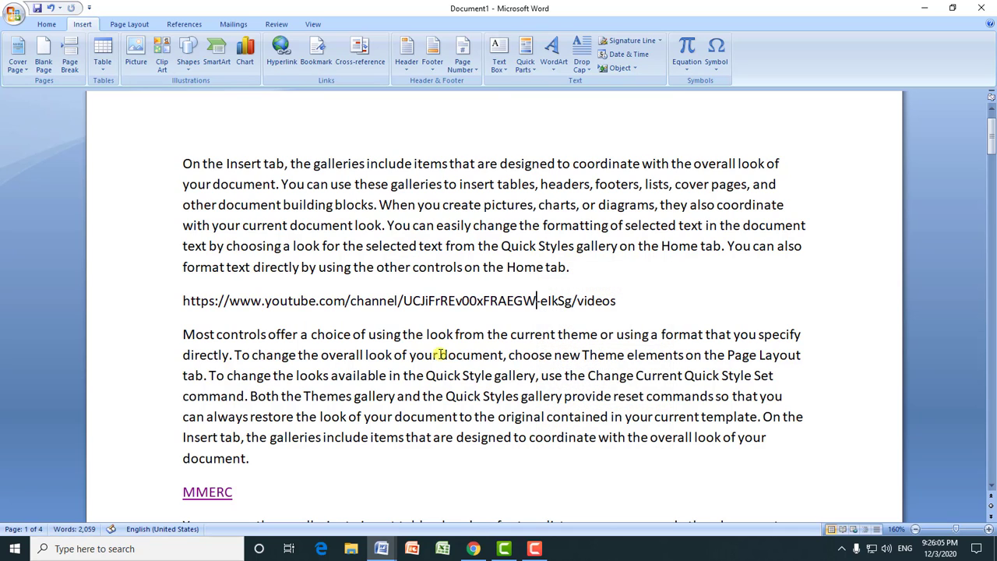
pyautogui.moveTo(246, 301); pyautogui.dragTo(603, 301)
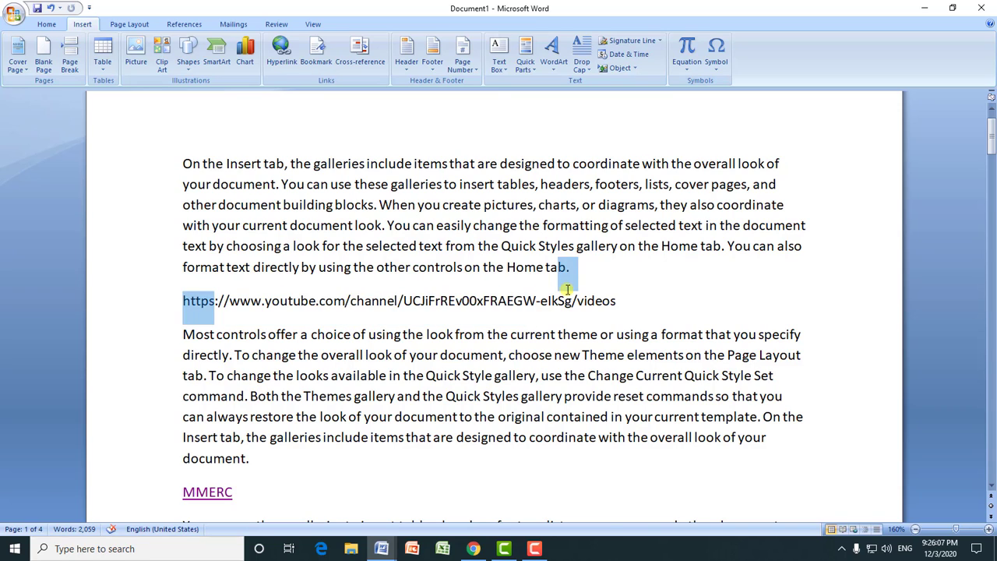
pyautogui.click(505, 306)
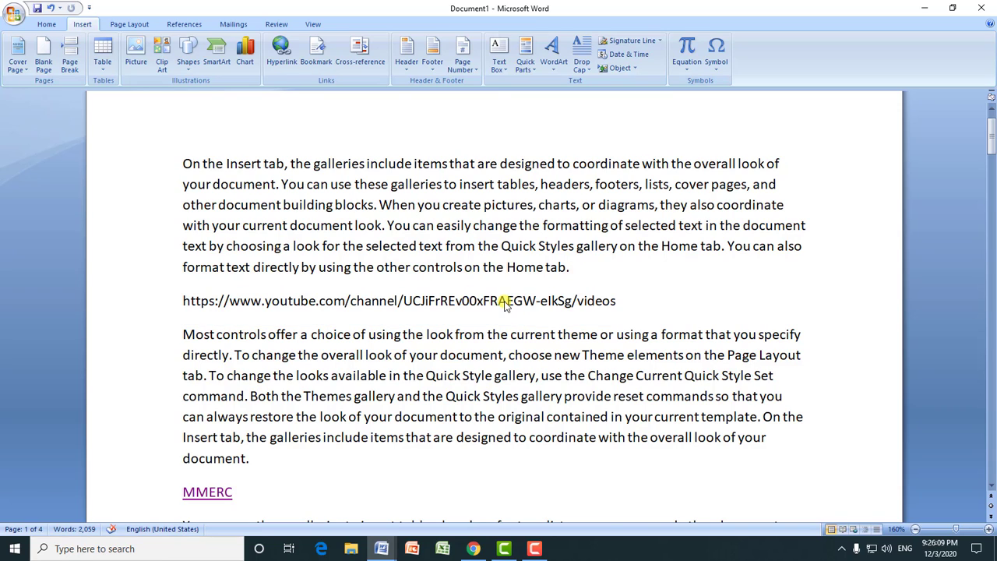
pyautogui.tripleClick(504, 304)
pyautogui.tripleClick(505, 303)
pyautogui.doubleClick(497, 304)
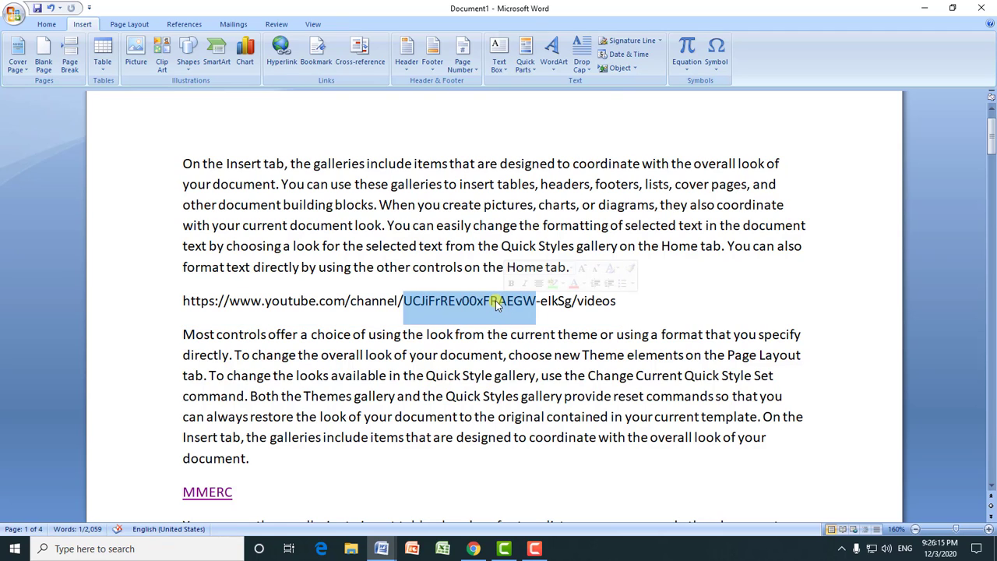
pyautogui.click(421, 227)
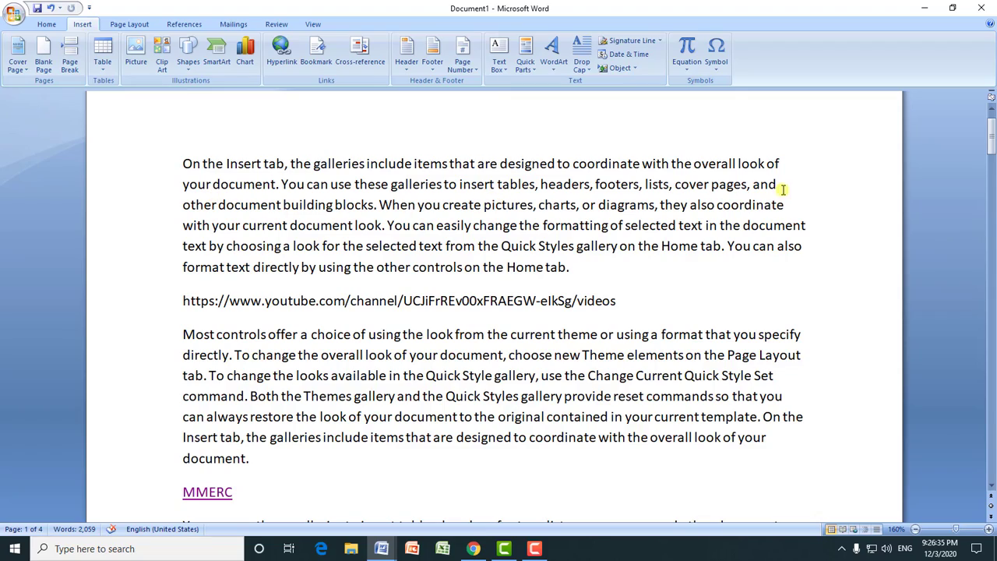
# - Add a bookmark named abc on the phrase 'your current template' on page 2
pyautogui.moveTo(991, 135); pyautogui.dragTo(983, 268)
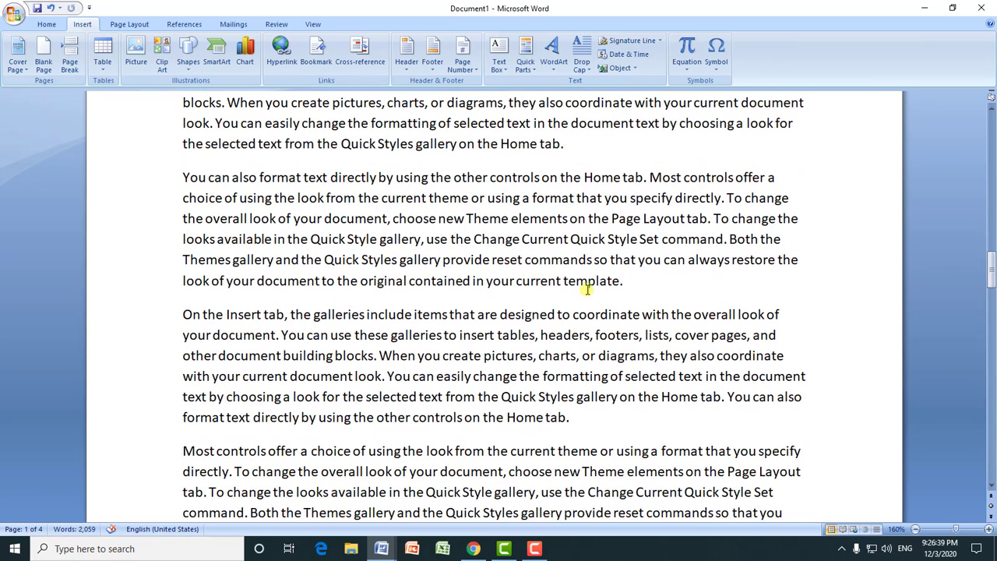
pyautogui.moveTo(487, 282); pyautogui.dragTo(621, 281)
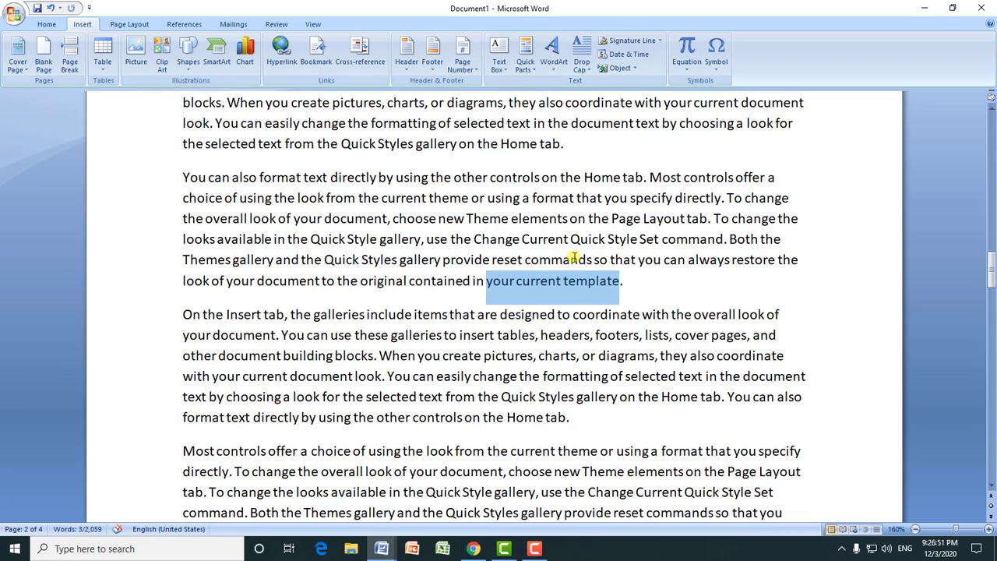
pyautogui.click(319, 63)
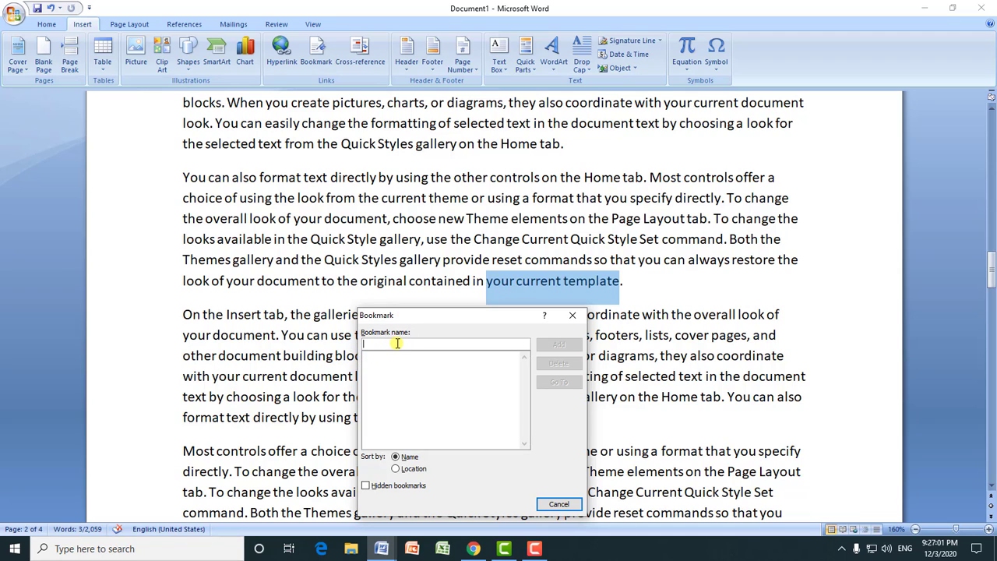
pyautogui.write('abc')
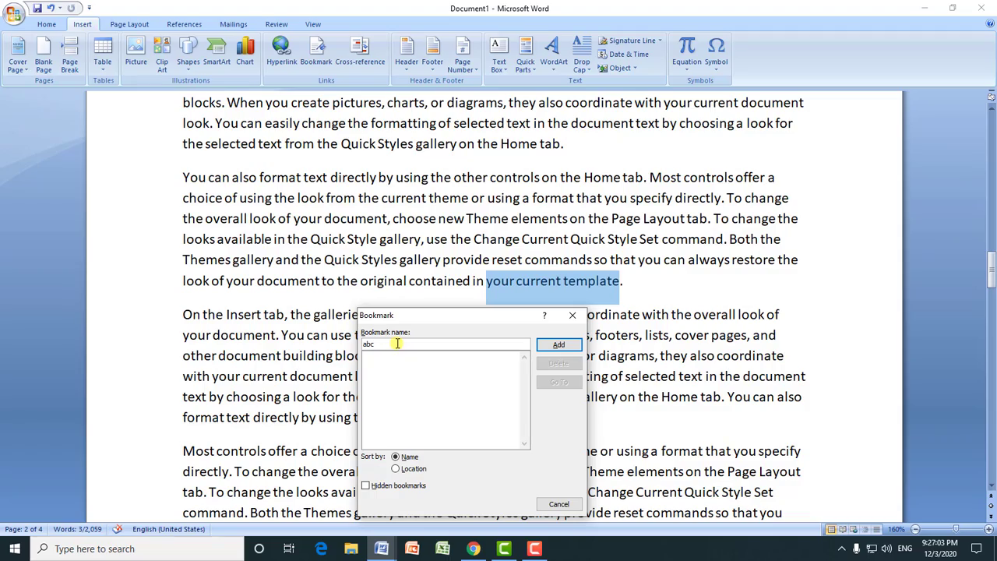
pyautogui.click(559, 346)
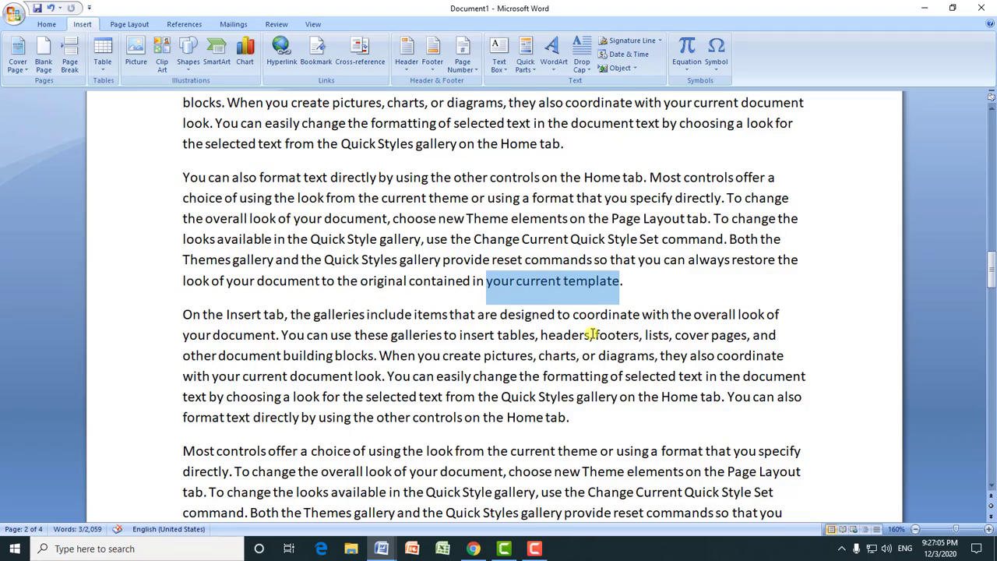
# - Go to the abc bookmark from the Bookmark dialog, then close the dialog
pyautogui.moveTo(992, 267); pyautogui.dragTo(992, 131)
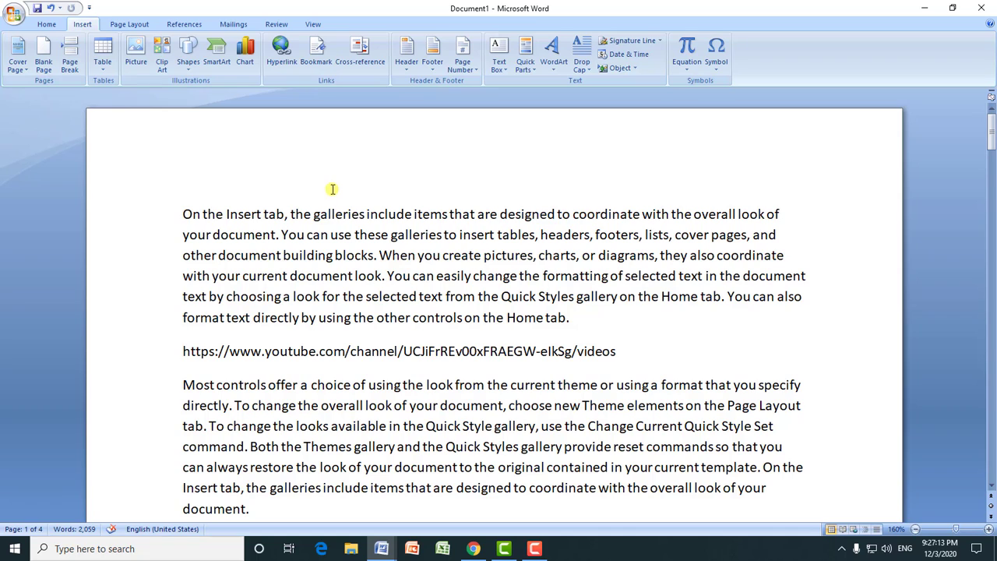
pyautogui.click(320, 63)
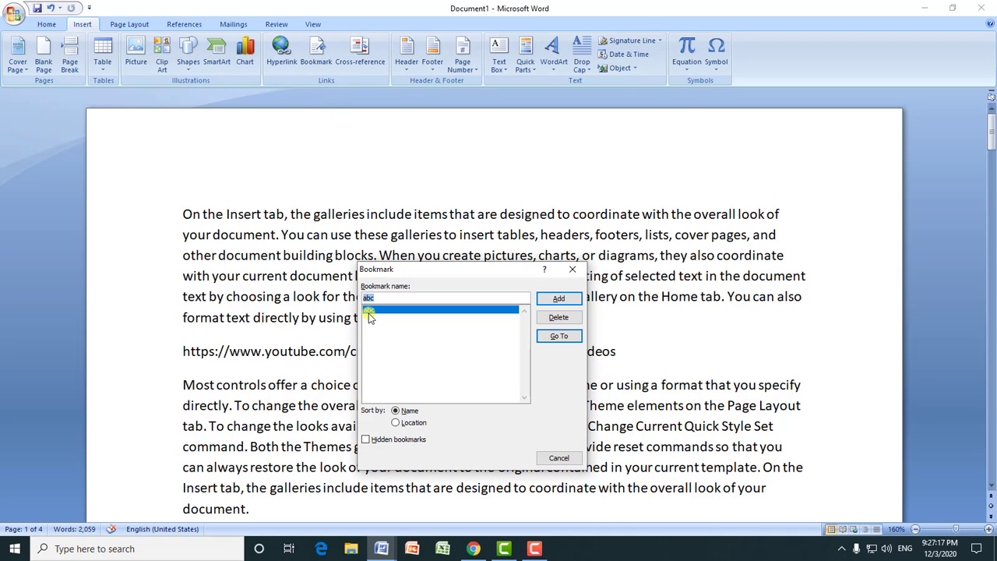
pyautogui.click(568, 342)
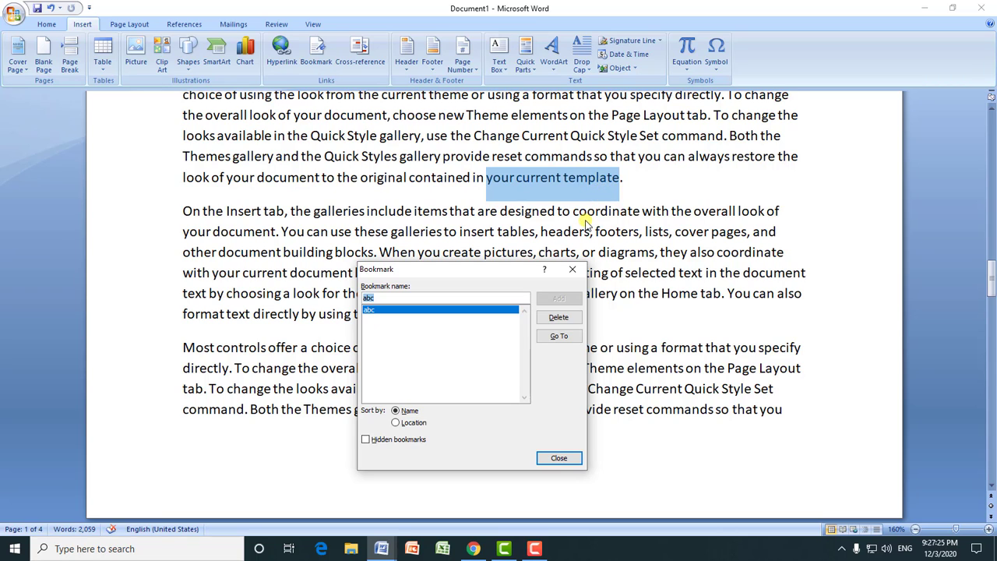
pyautogui.click(574, 270)
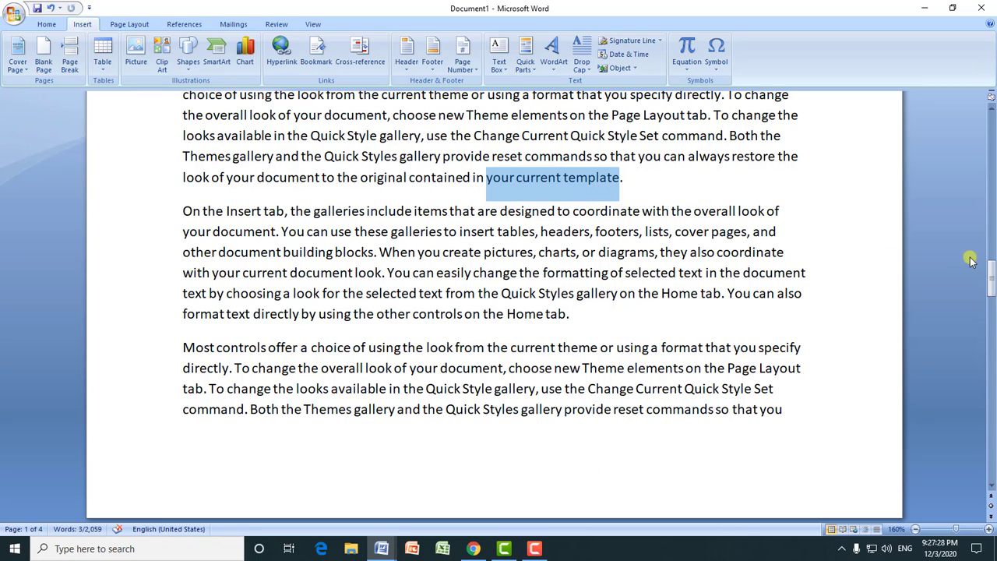
pyautogui.moveTo(970, 261); pyautogui.dragTo(975, 338)
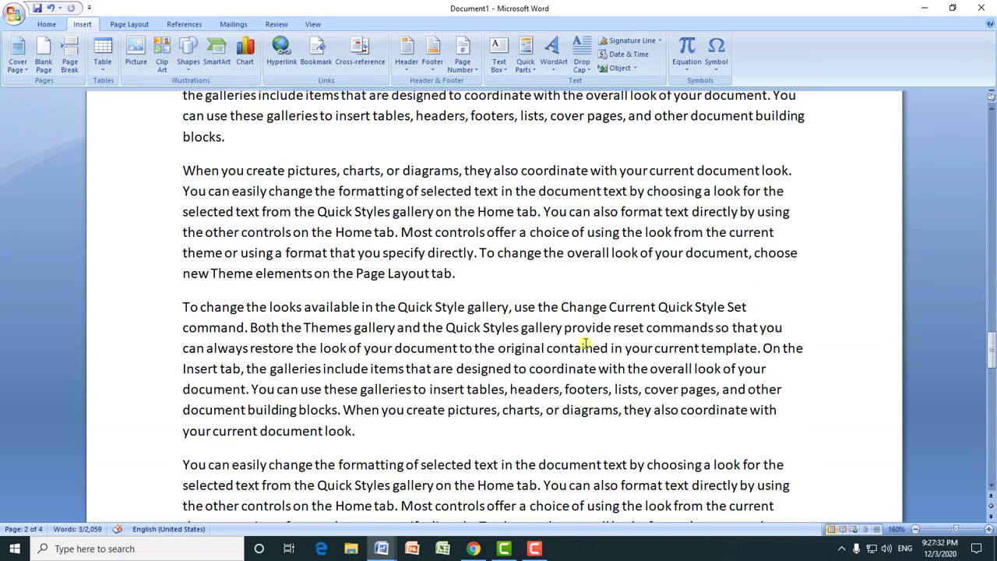
# - Bookmark the words 'Page Layout tab' on page 3 under the name Waseem
pyautogui.click(418, 274)
pyautogui.moveTo(357, 274); pyautogui.dragTo(441, 272)
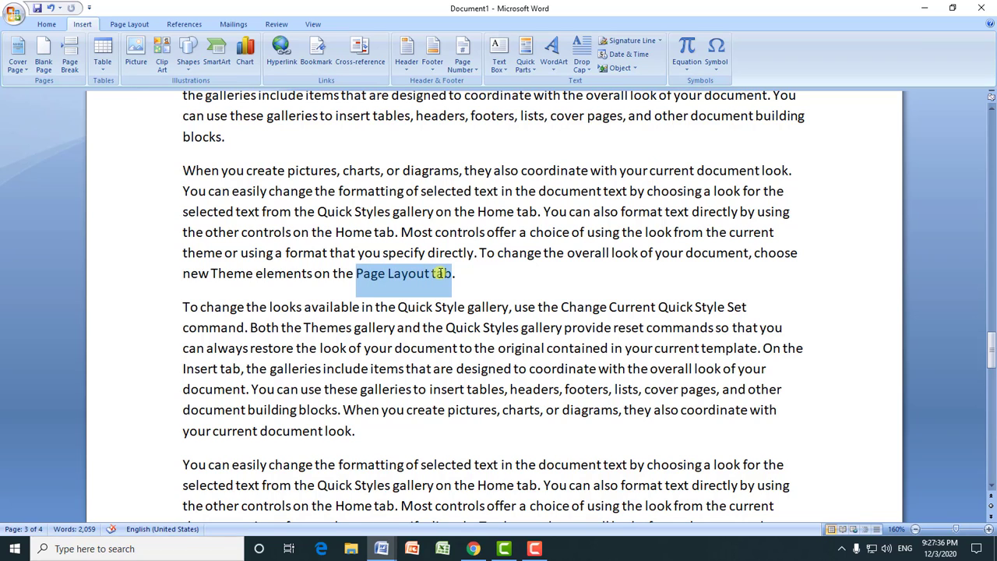
pyautogui.click(317, 62)
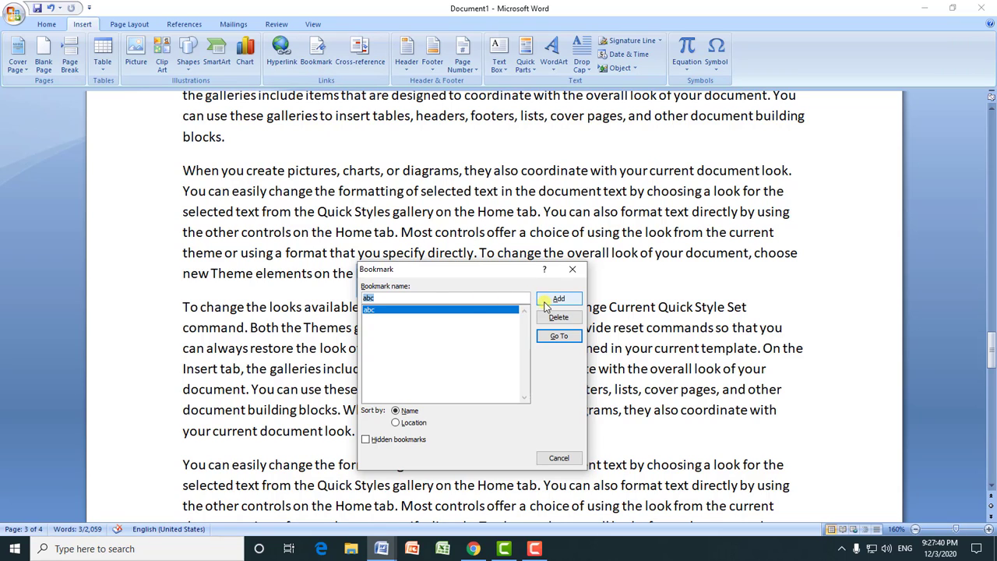
pyautogui.click(435, 294)
pyautogui.moveTo(435, 294); pyautogui.dragTo(345, 298)
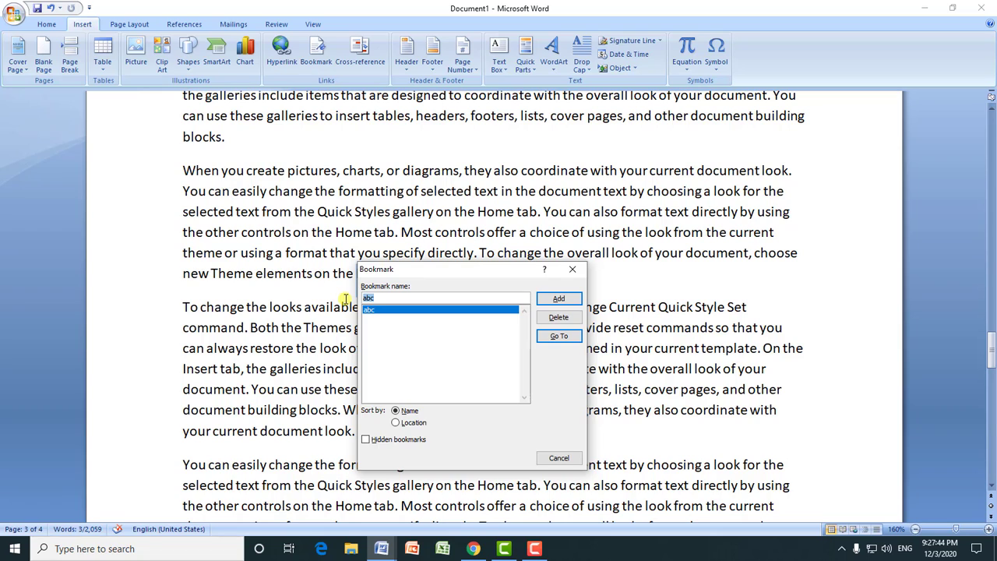
pyautogui.write('Waseem')
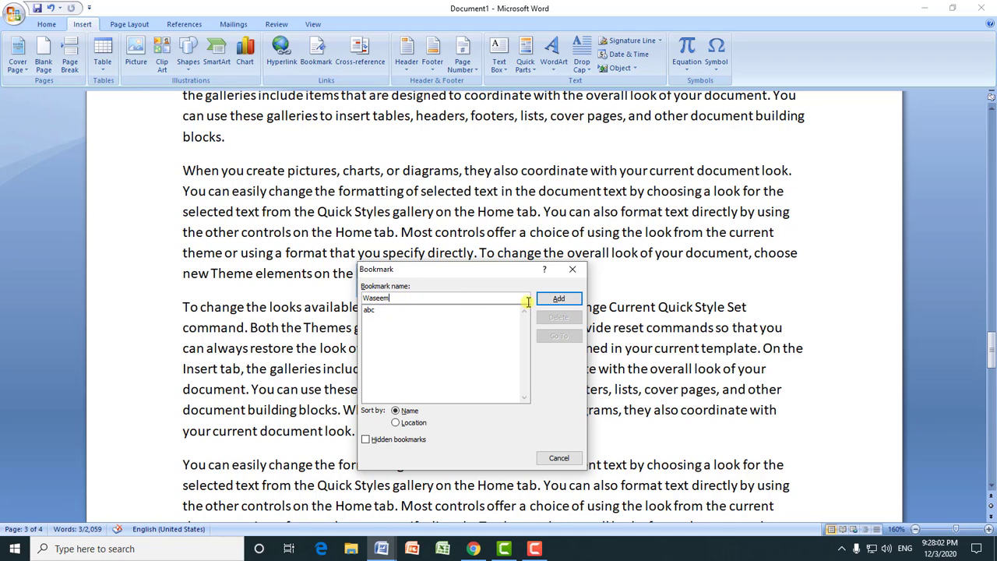
pyautogui.click(559, 299)
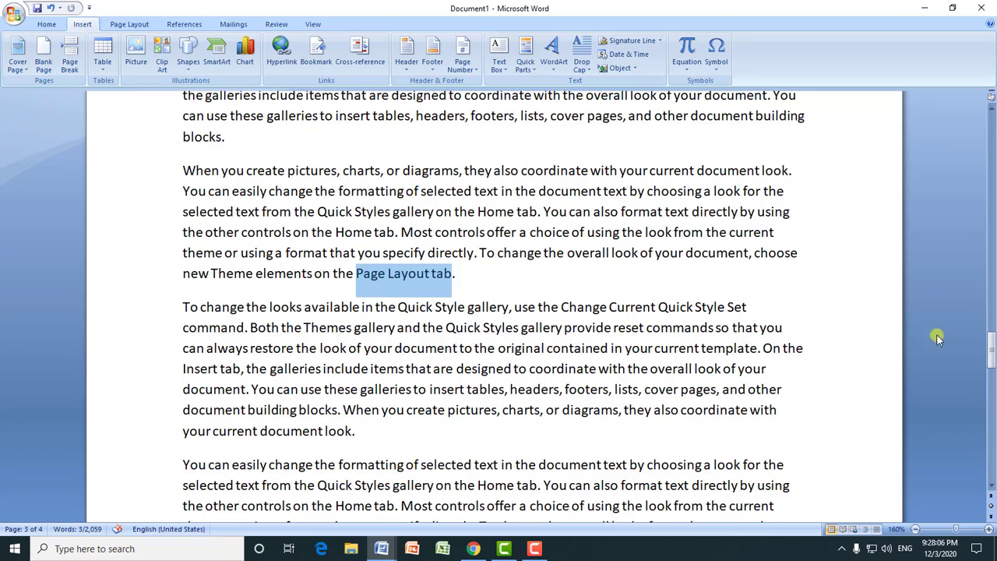
pyautogui.moveTo(988, 355); pyautogui.dragTo(988, 113)
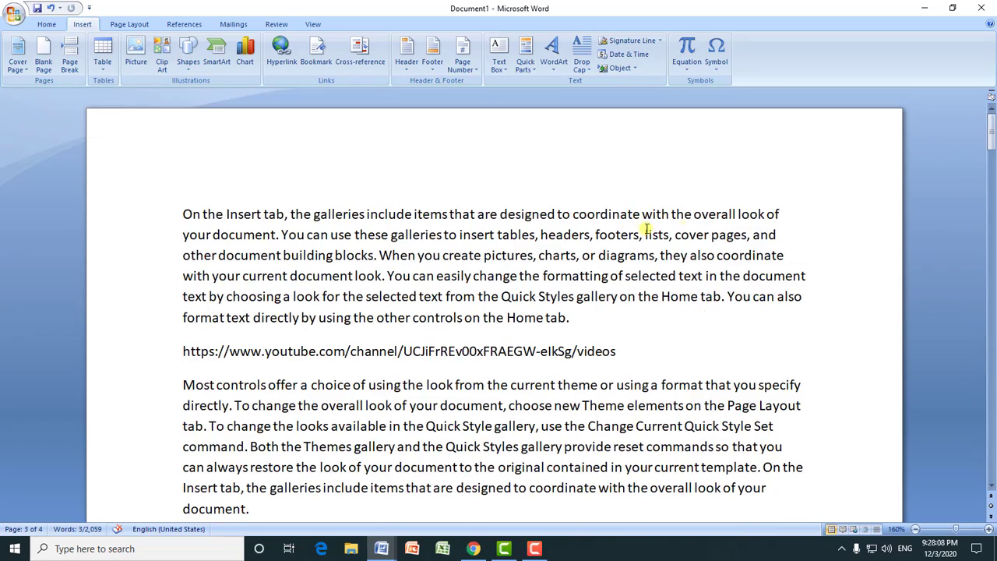
# - Check both bookmarks in the list and go to the Waseem bookmark at 'Page Layout tab'
pyautogui.click(315, 53)
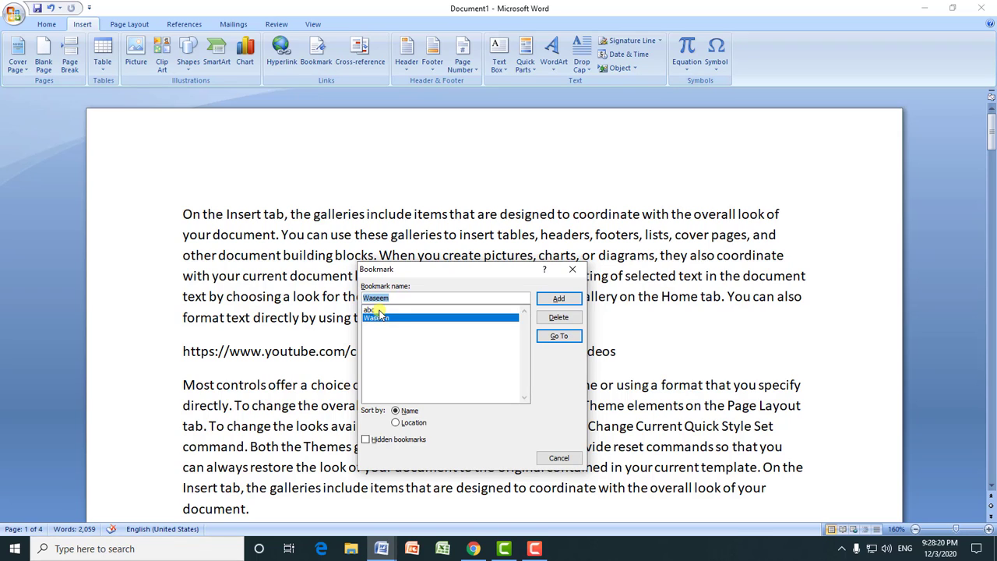
pyautogui.click(374, 311)
pyautogui.click(375, 319)
pyautogui.click(561, 337)
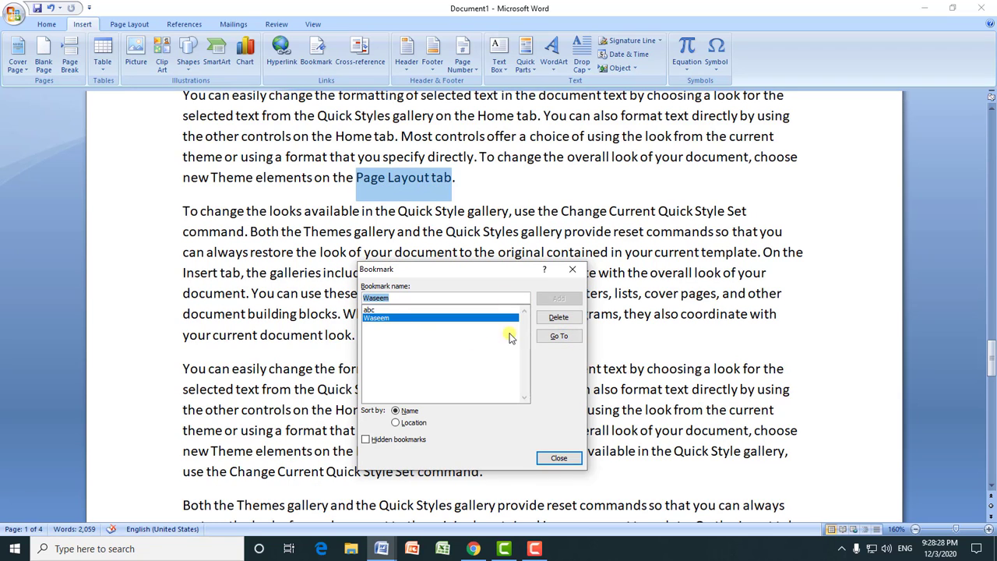
pyautogui.click(556, 461)
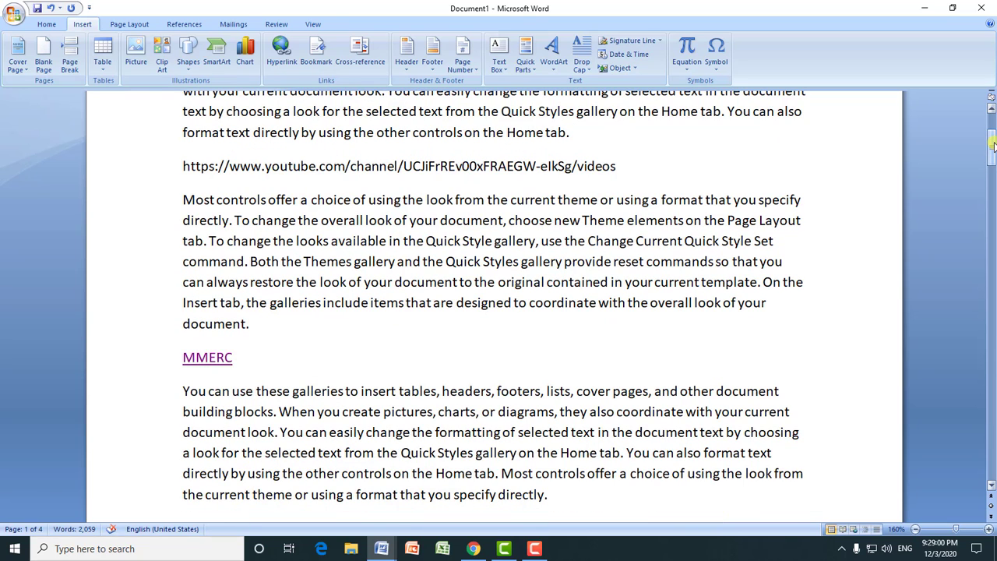
pyautogui.click(572, 132)
pyautogui.click(360, 62)
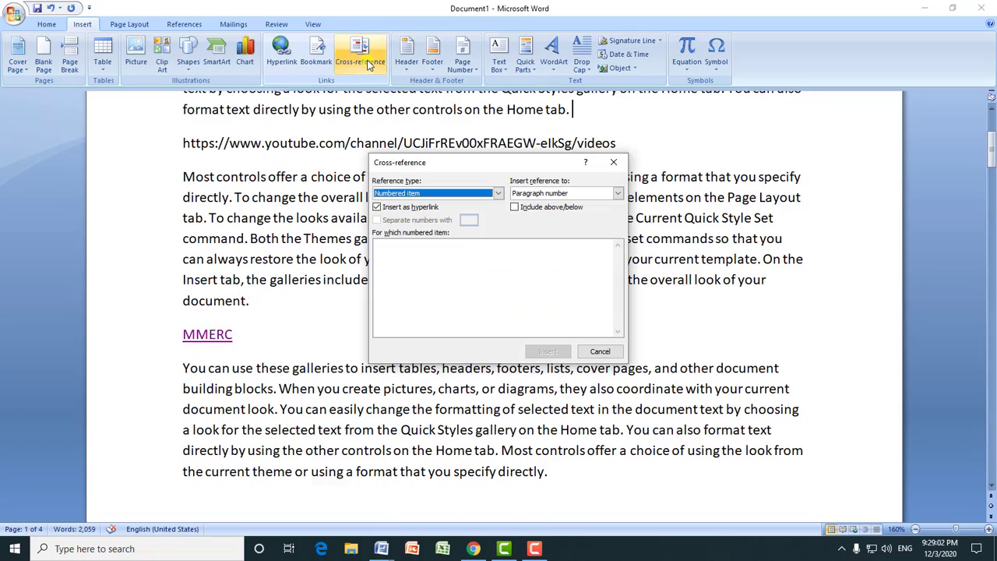
pyautogui.click(600, 351)
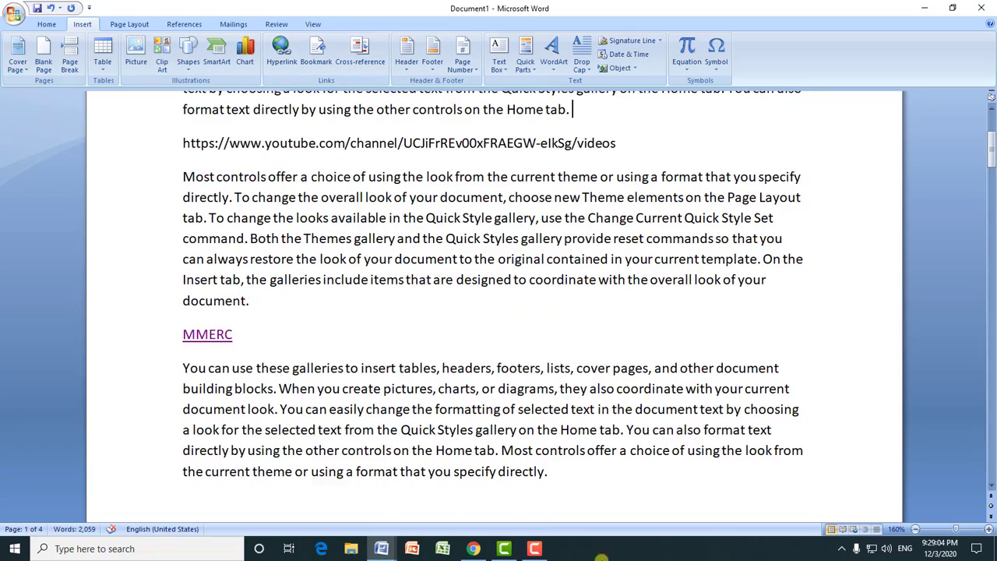
pyautogui.moveTo(992, 156); pyautogui.dragTo(986, 381)
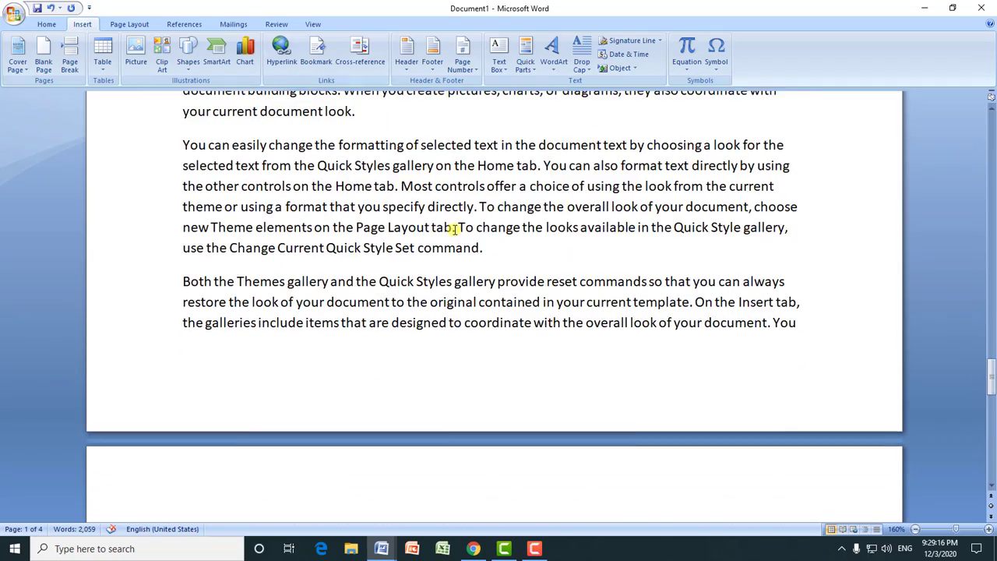
# - Paste 'Both the Themes gallery and the Quick Styles' onto a new line after 'look.'
pyautogui.click(513, 248)
pyautogui.moveTo(452, 282); pyautogui.dragTo(184, 278)
pyautogui.hotkey('ctrl', 'c')
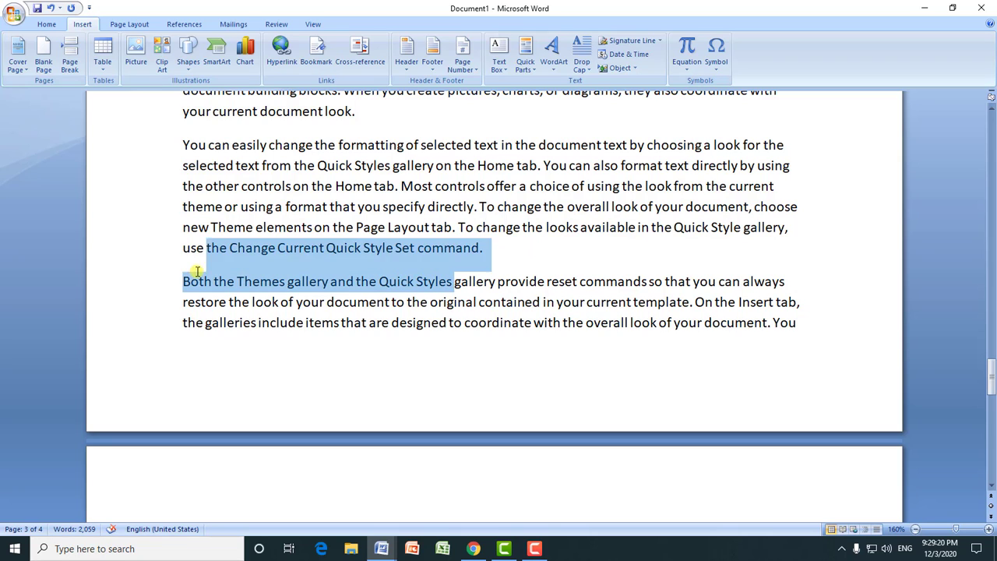
pyautogui.click(520, 253)
pyautogui.press('Return')
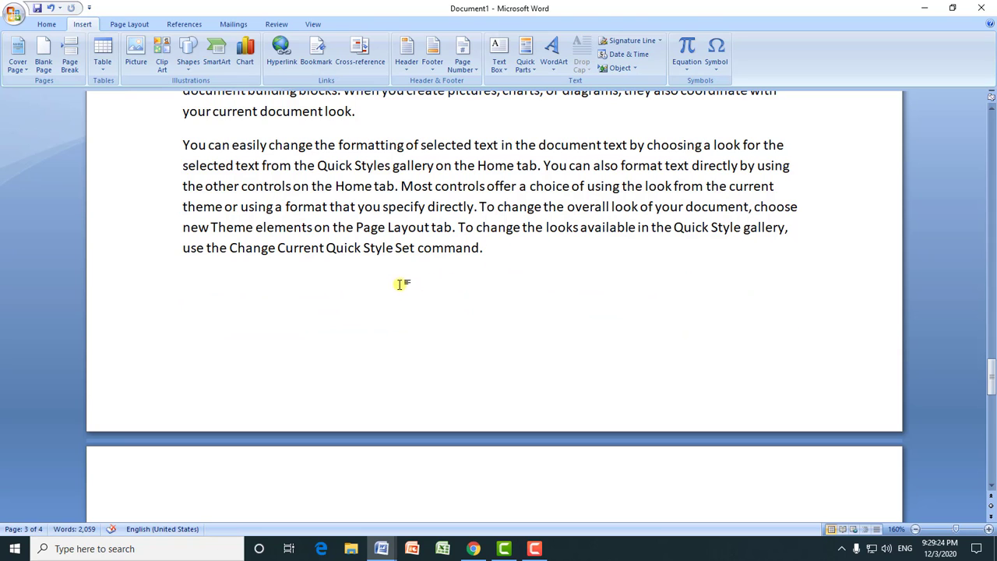
pyautogui.click(415, 124)
pyautogui.press('Return')
pyautogui.press('Return')
pyautogui.click(195, 159)
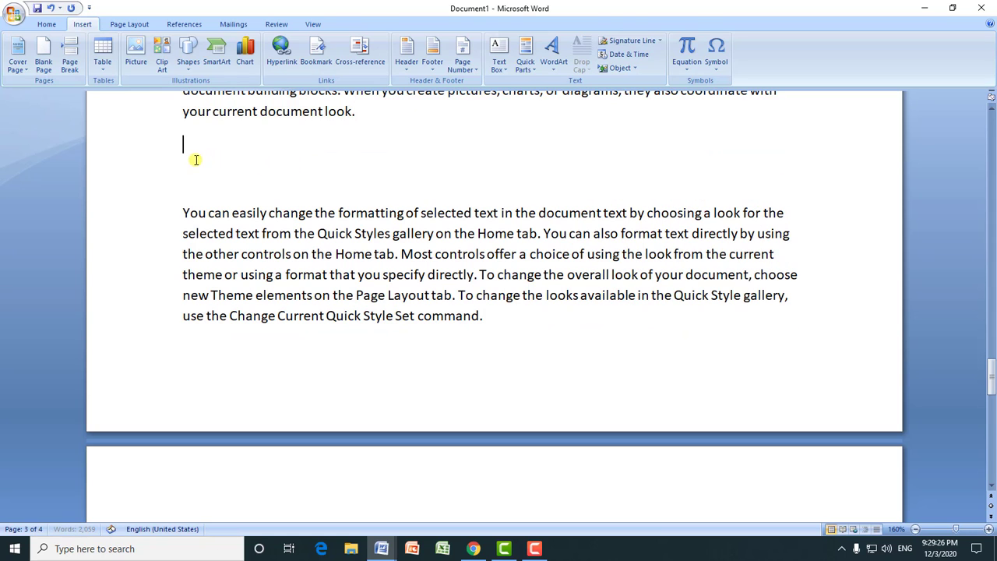
pyautogui.hotkey('ctrl', 'v')
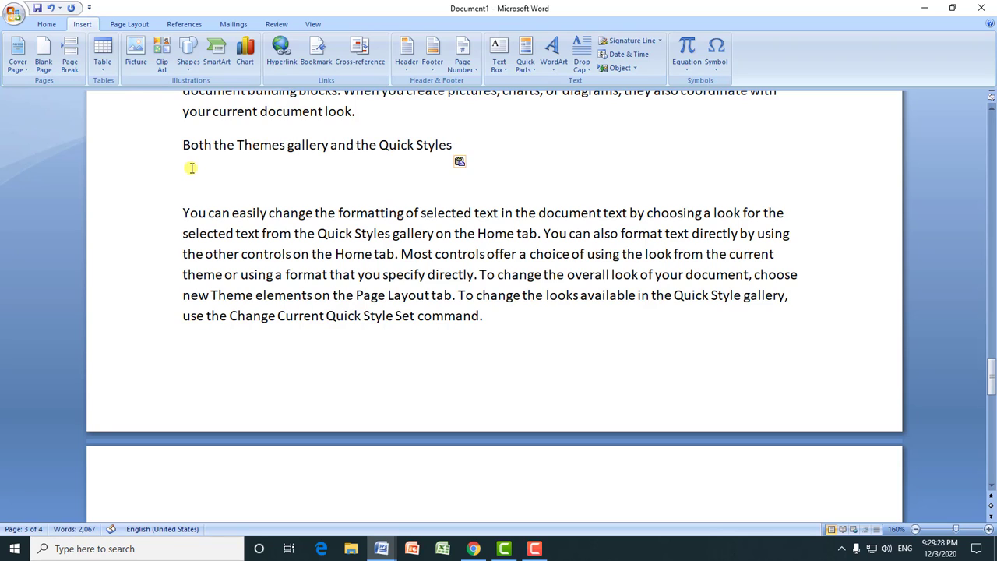
# - Apply the Heading 1 style to the pasted 'Both the Themes gallery' line
pyautogui.click(185, 145)
pyautogui.moveTo(207, 145); pyautogui.dragTo(457, 160)
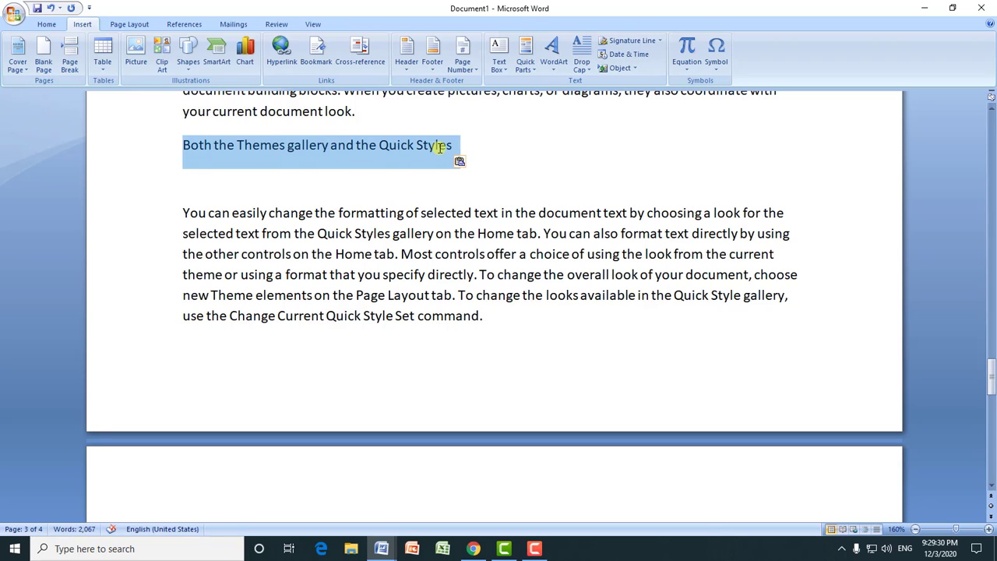
pyautogui.click(39, 23)
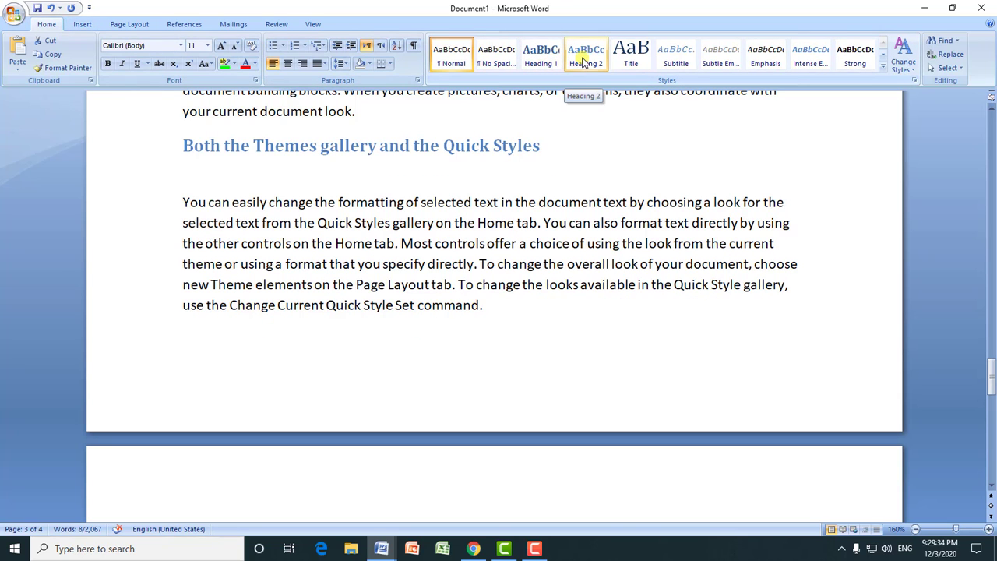
pyautogui.click(543, 53)
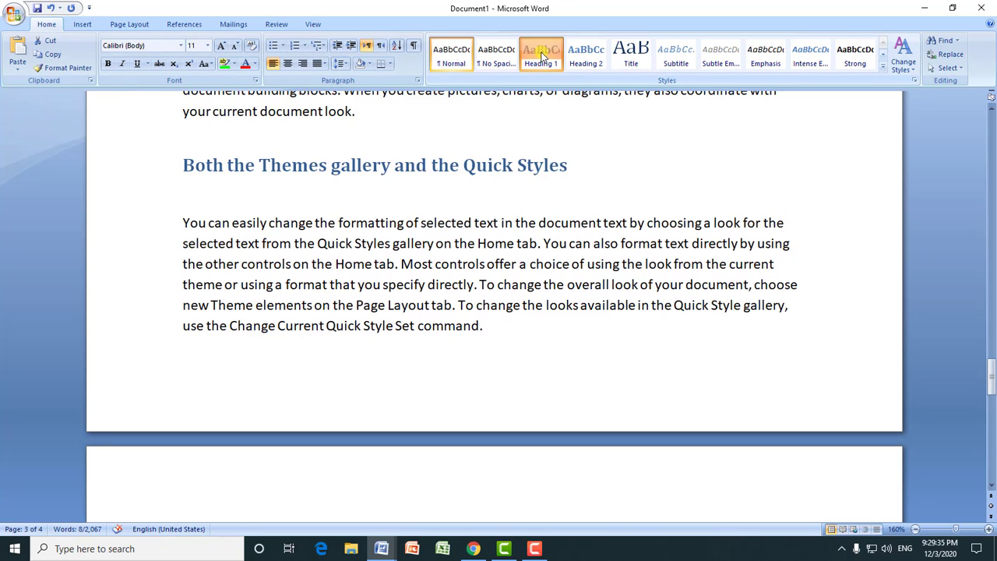
pyautogui.click(362, 166)
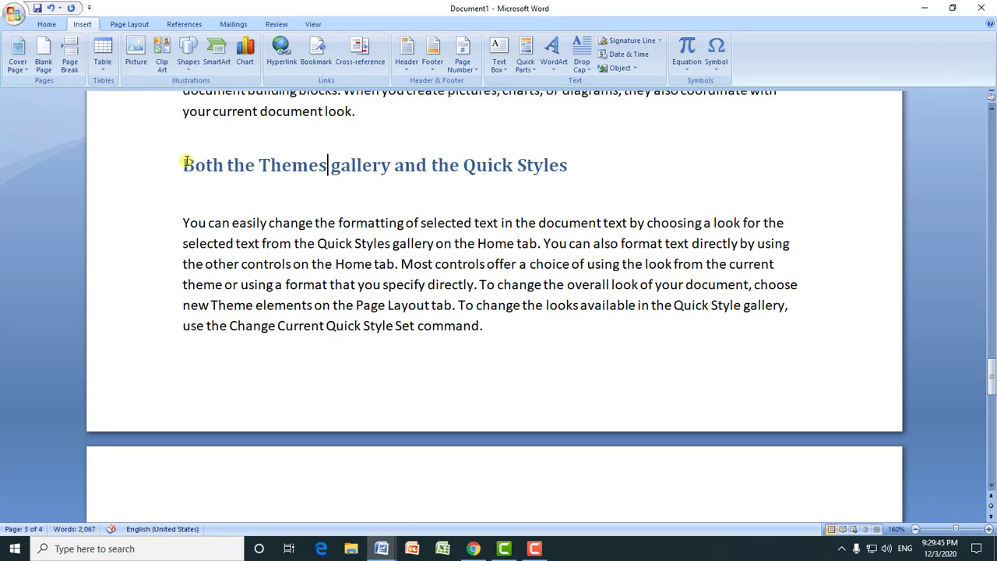
pyautogui.moveTo(187, 162); pyautogui.dragTo(315, 165)
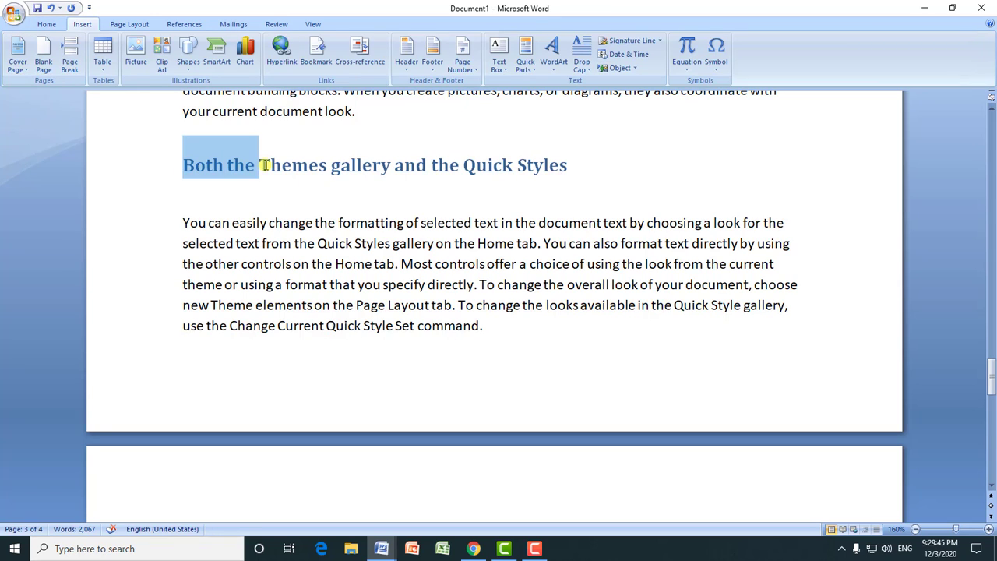
pyautogui.click(405, 167)
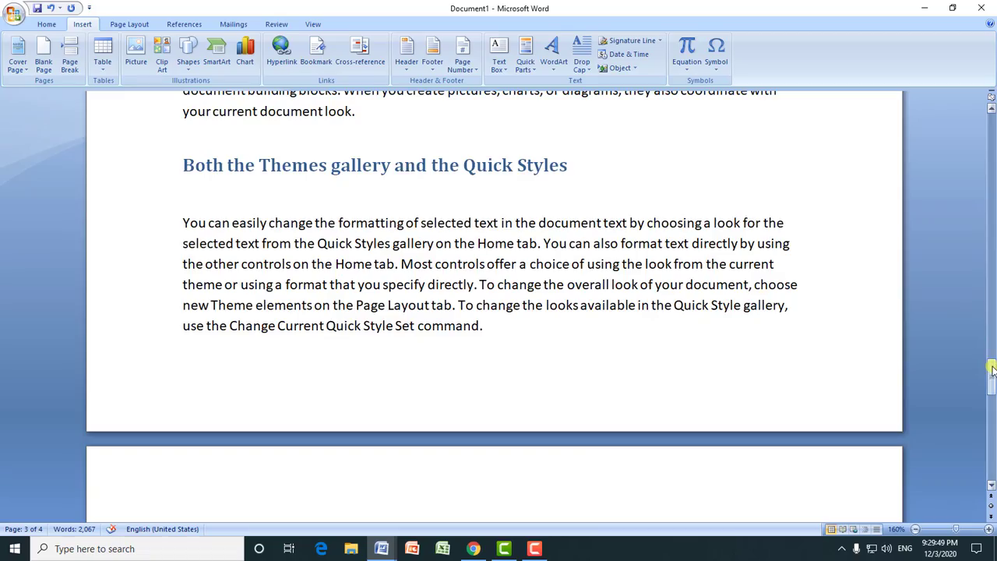
pyautogui.moveTo(992, 366); pyautogui.dragTo(993, 127)
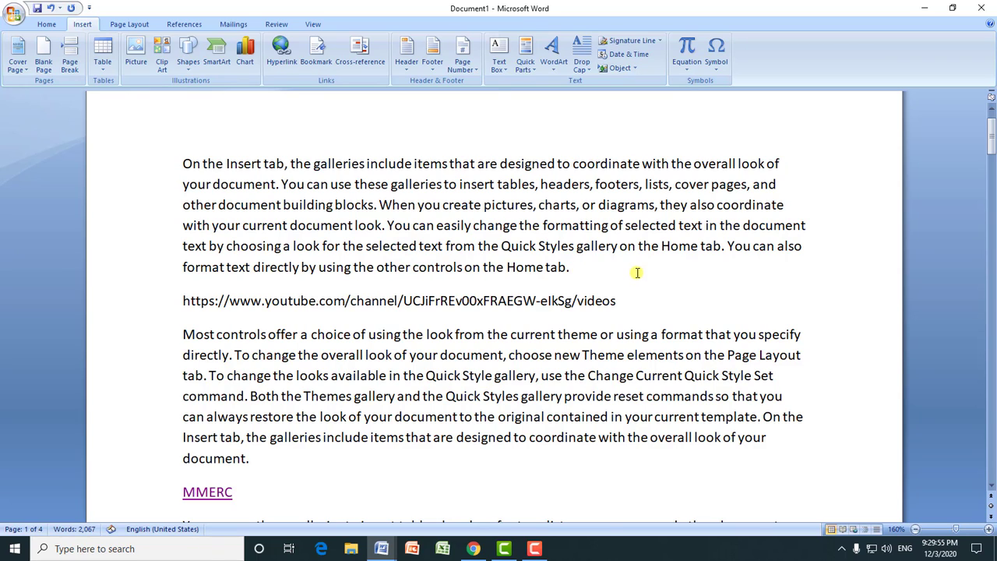
# - Replace placeholder BABA after 'Home tab.' with a Heading-text cross-reference to the new heading
pyautogui.write('B')
pyautogui.write('ABA')
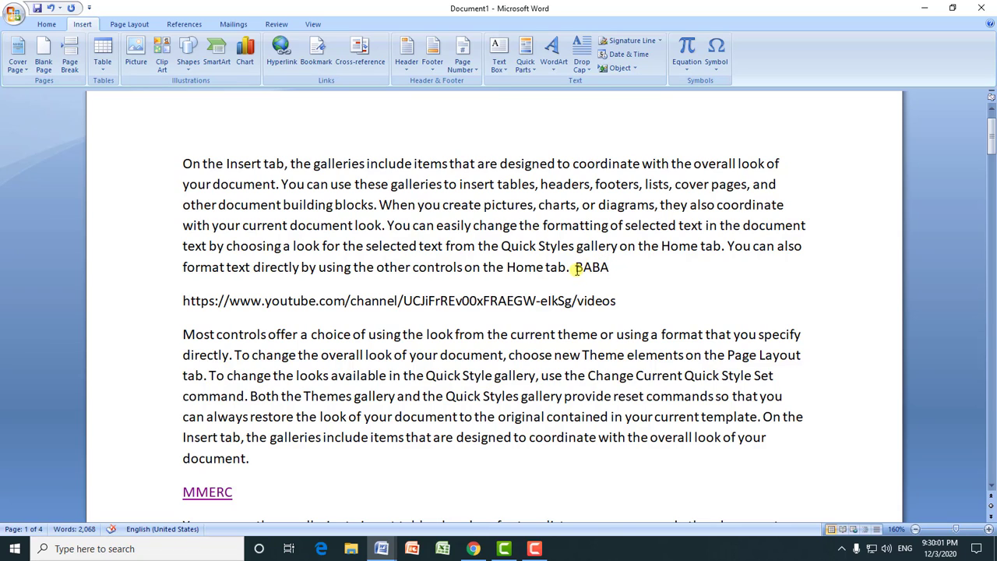
pyautogui.moveTo(578, 269); pyautogui.dragTo(610, 265)
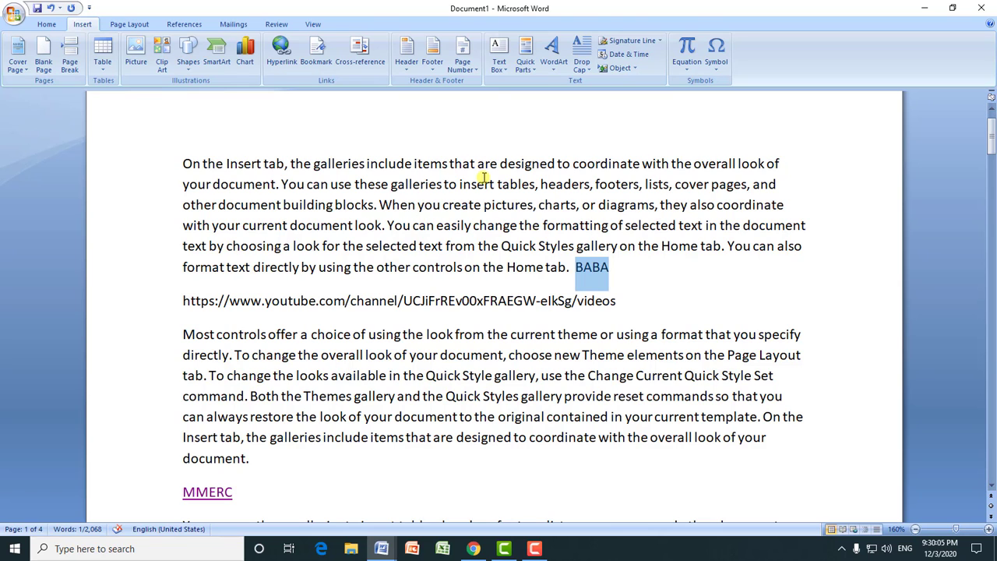
pyautogui.click(361, 61)
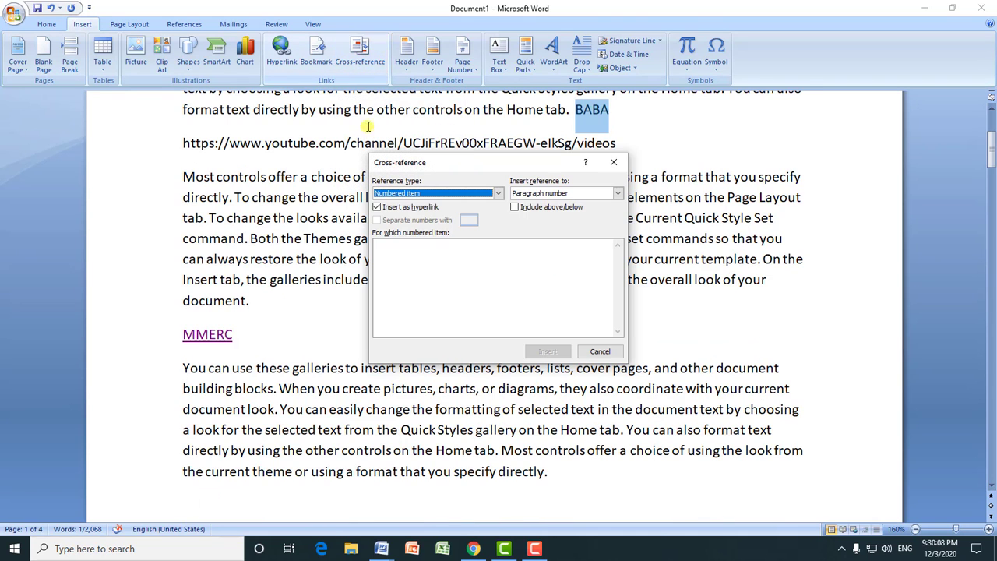
pyautogui.click(497, 193)
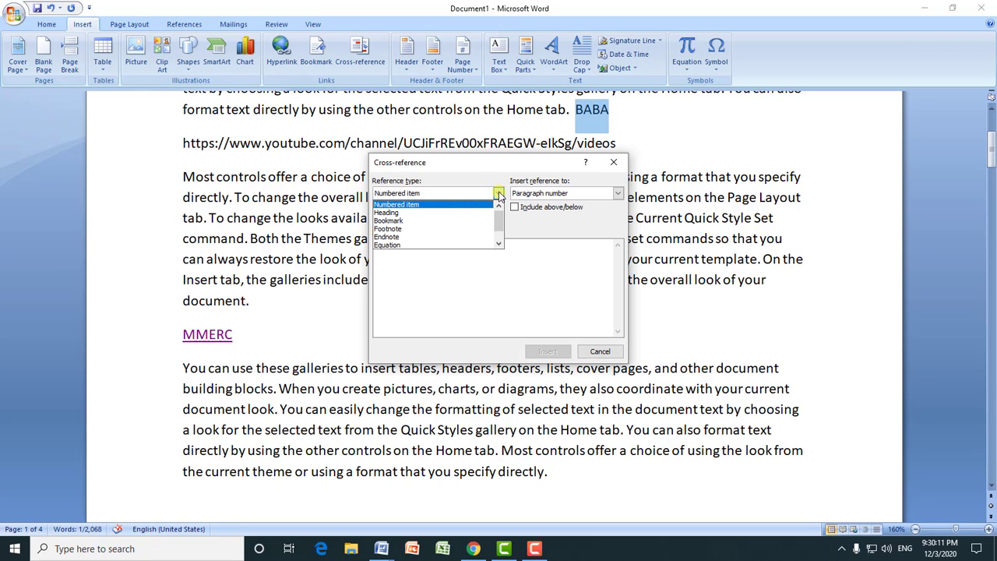
pyautogui.click(389, 213)
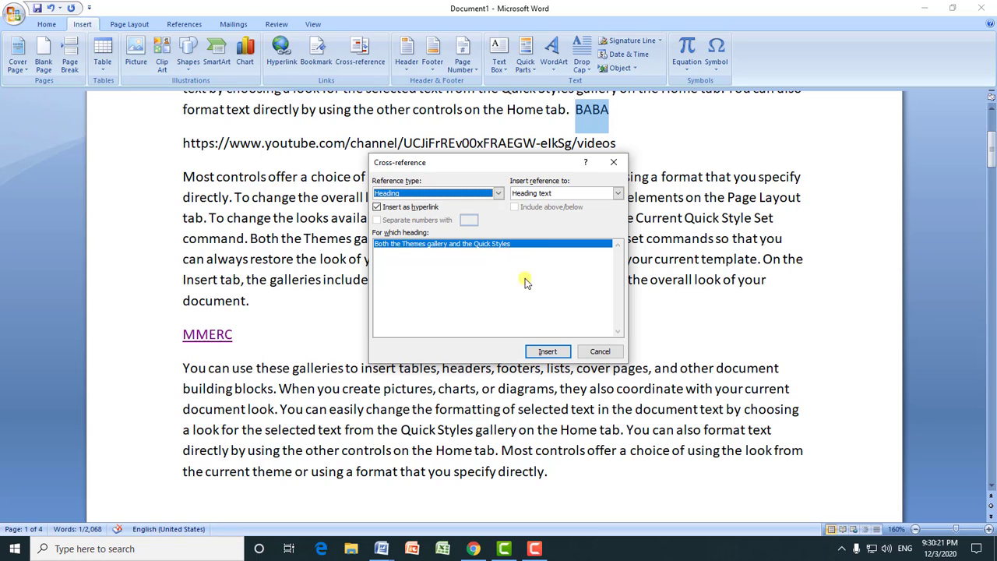
pyautogui.click(545, 352)
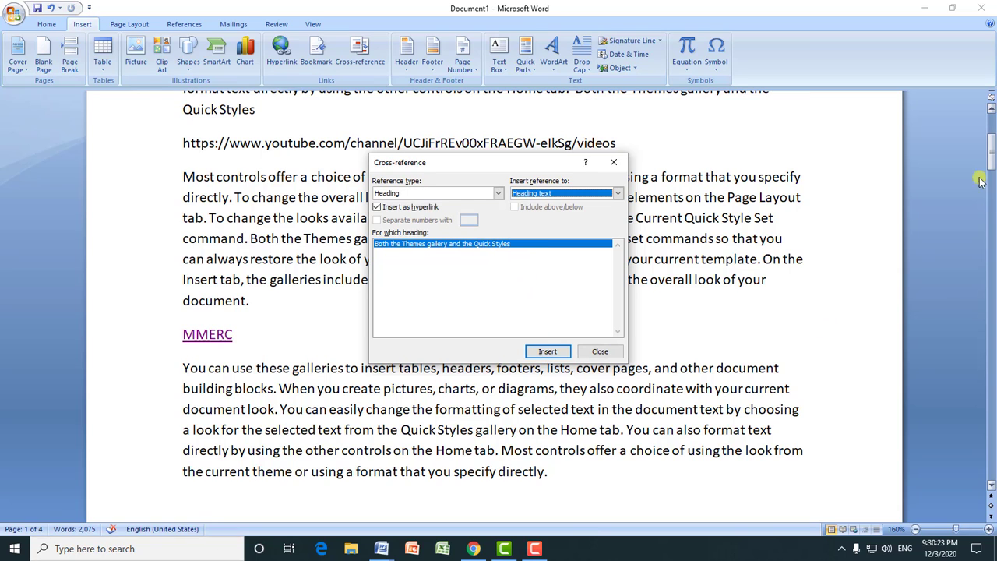
pyautogui.click(598, 351)
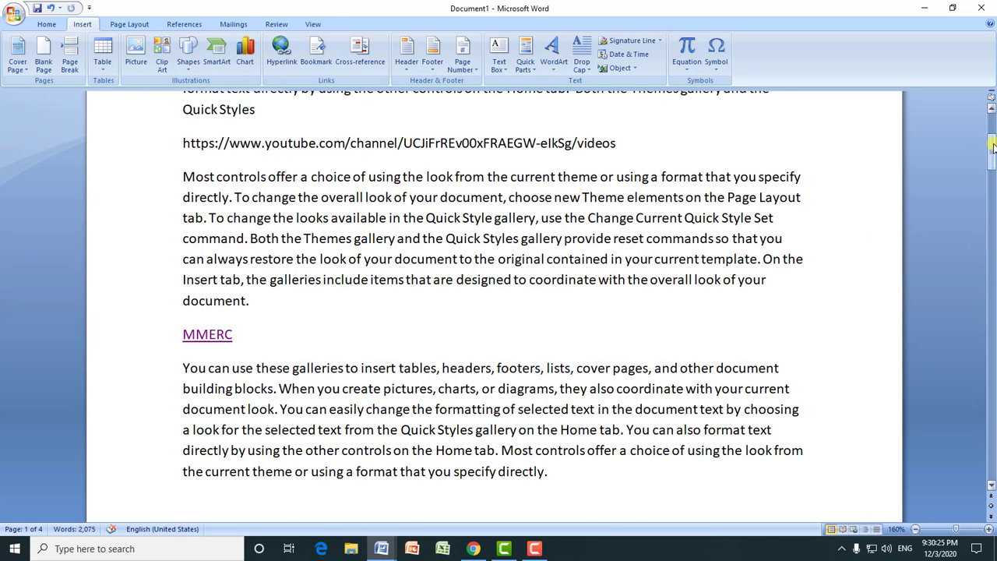
pyautogui.scroll(3, 992, 147)
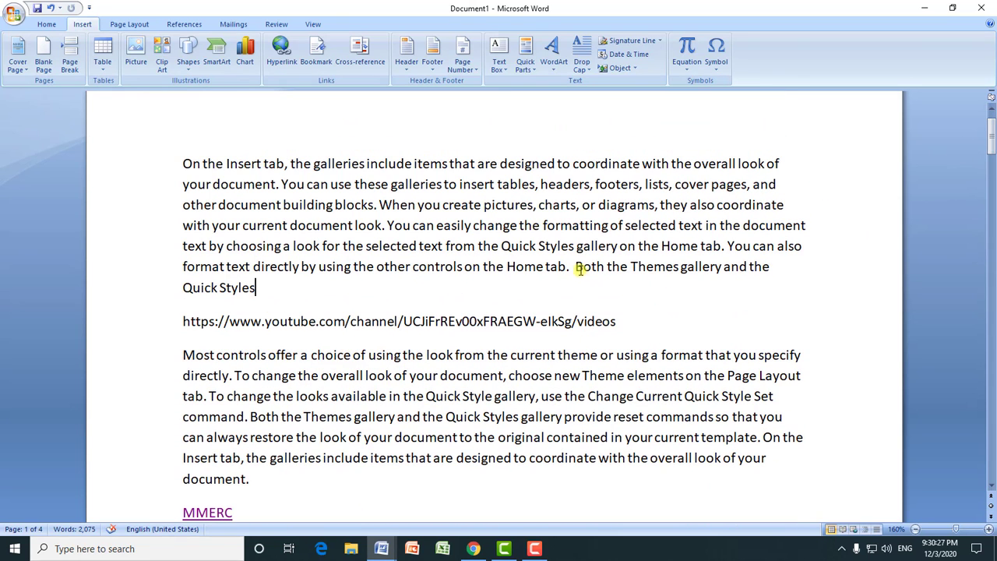
pyautogui.moveTo(576, 268); pyautogui.dragTo(727, 266)
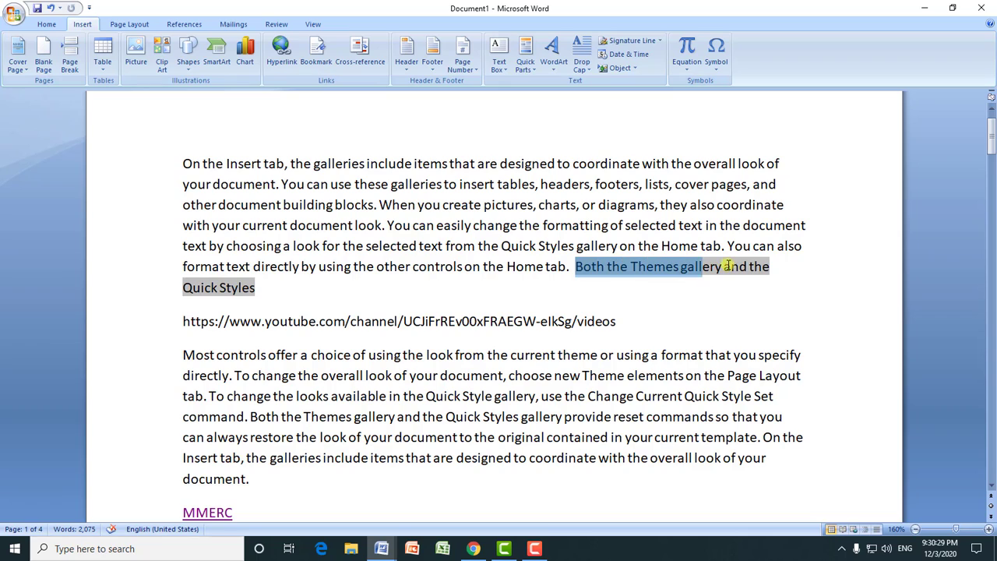
pyautogui.click(677, 267)
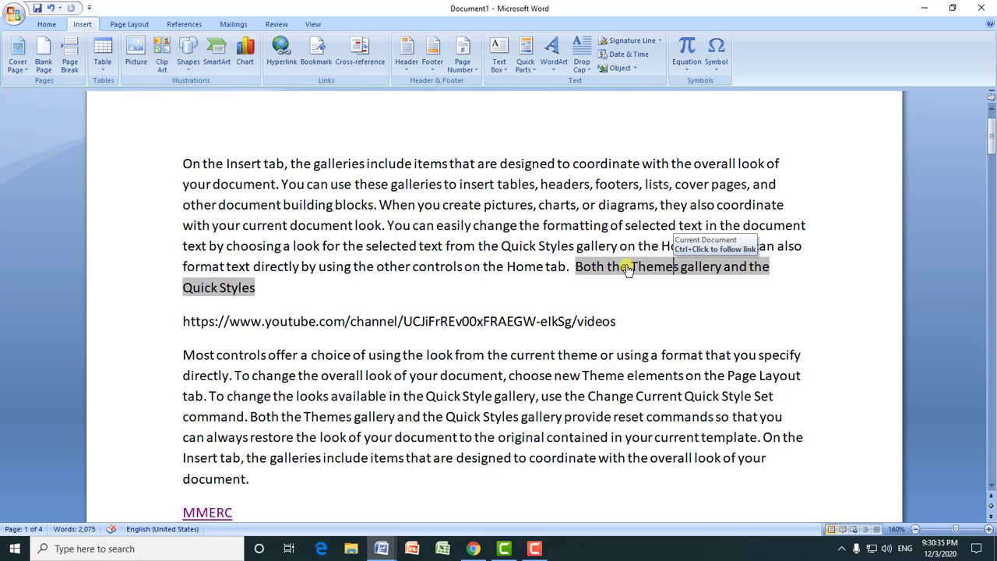
# - Follow the cross-reference to the page-3 heading, then select the channel name in Chrome
pyautogui.keyDown('ctrl'); pyautogui.click(628, 269); pyautogui.keyUp('ctrl')
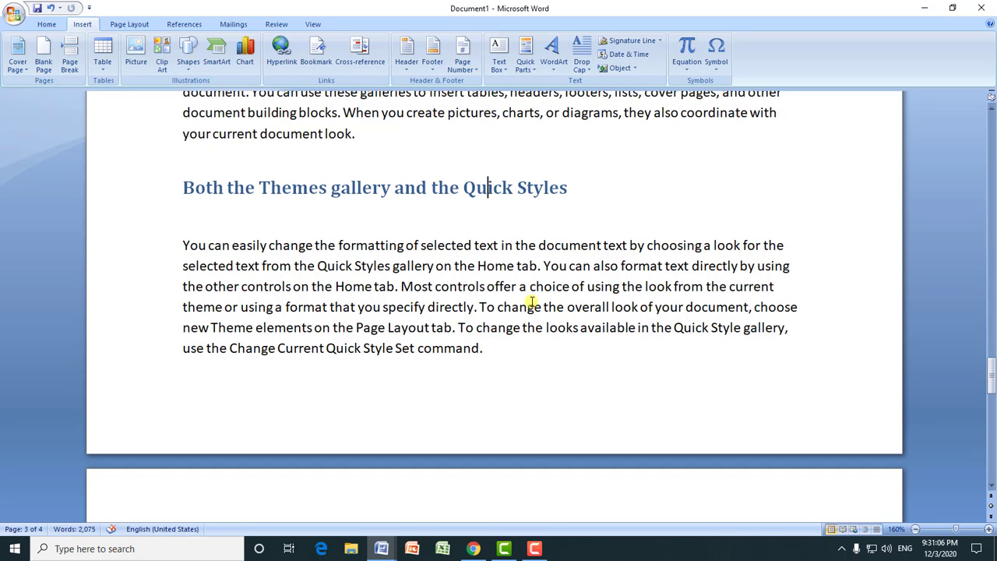
pyautogui.click(473, 549)
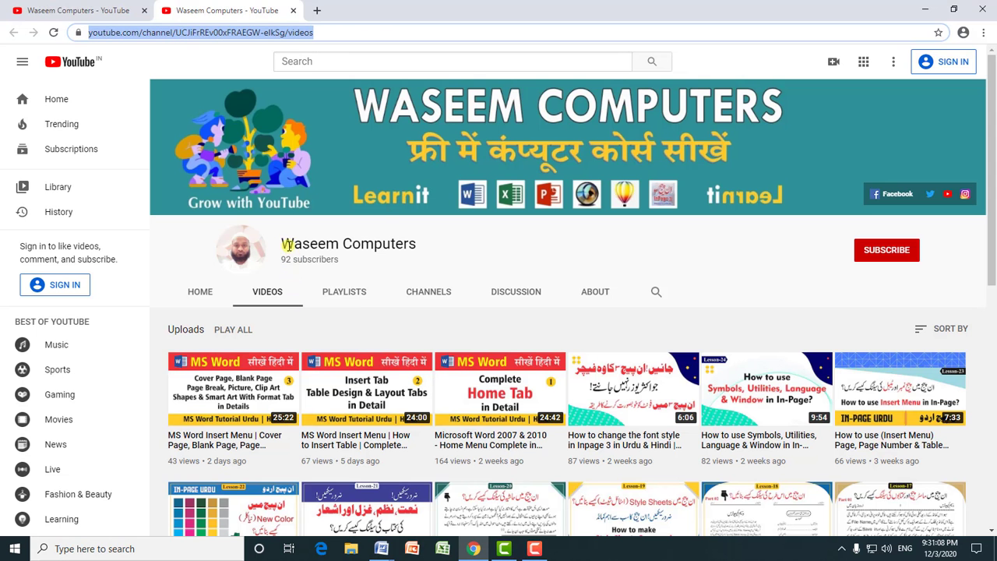
pyautogui.moveTo(281, 243); pyautogui.dragTo(418, 243)
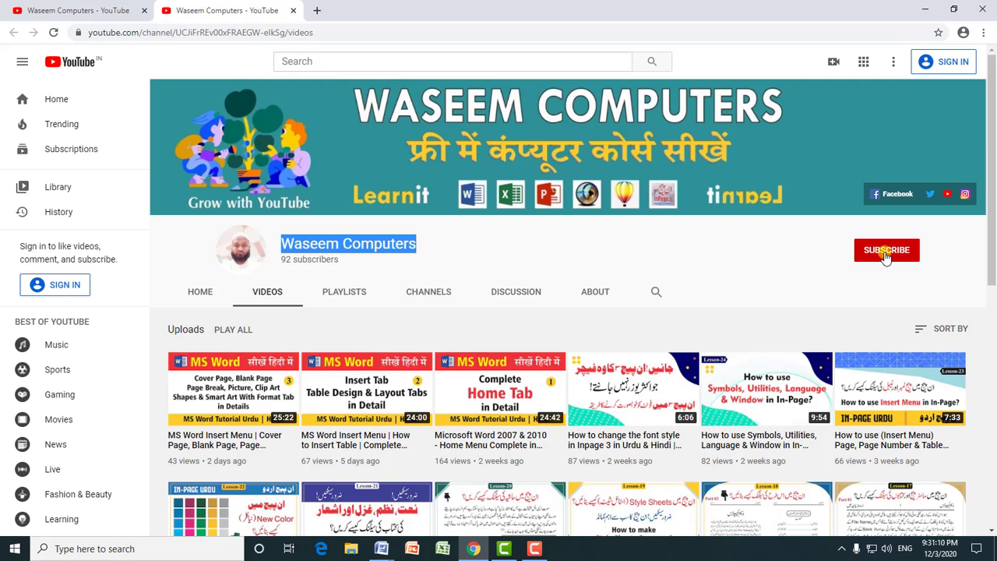